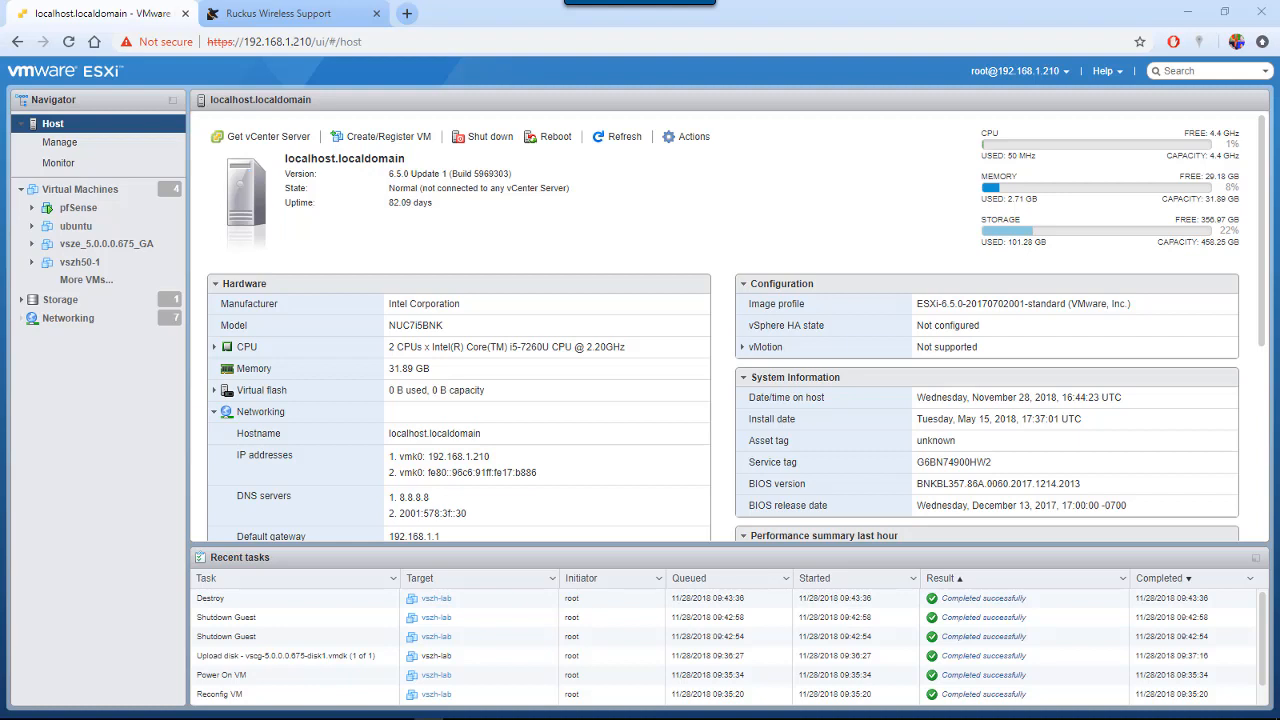
# Start creating a virtual machine and choose to deploy it from an OVF or OVA file.
pyautogui.click(393, 140)
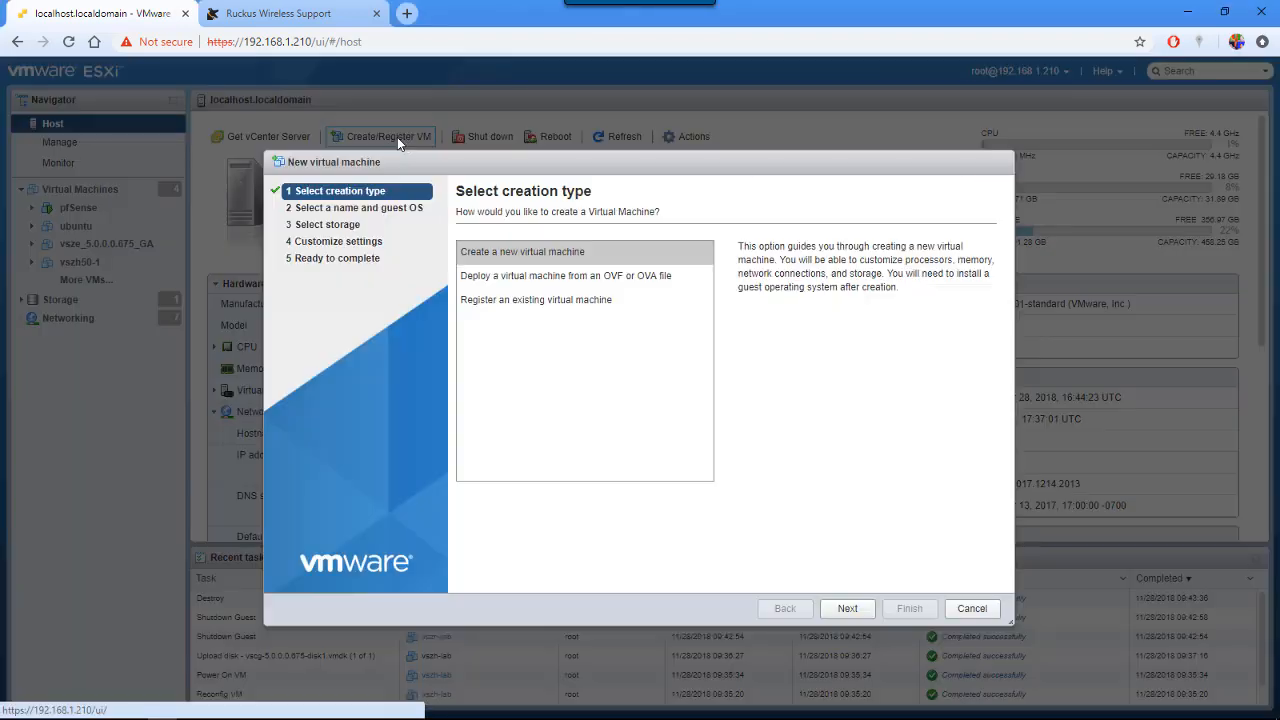
pyautogui.click(634, 281)
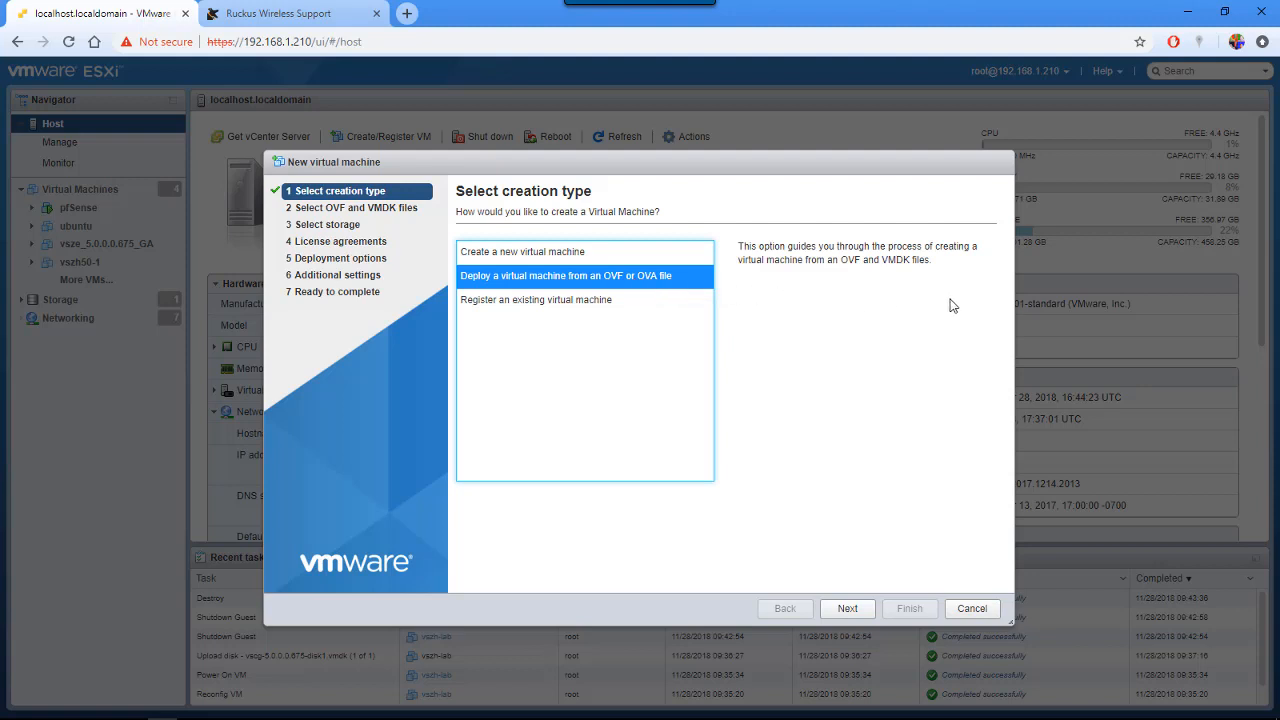
# Switch to the Ruckus support site and open the software downloads for Virtual SmartZone - (vSZ).
pyautogui.click(330, 14)
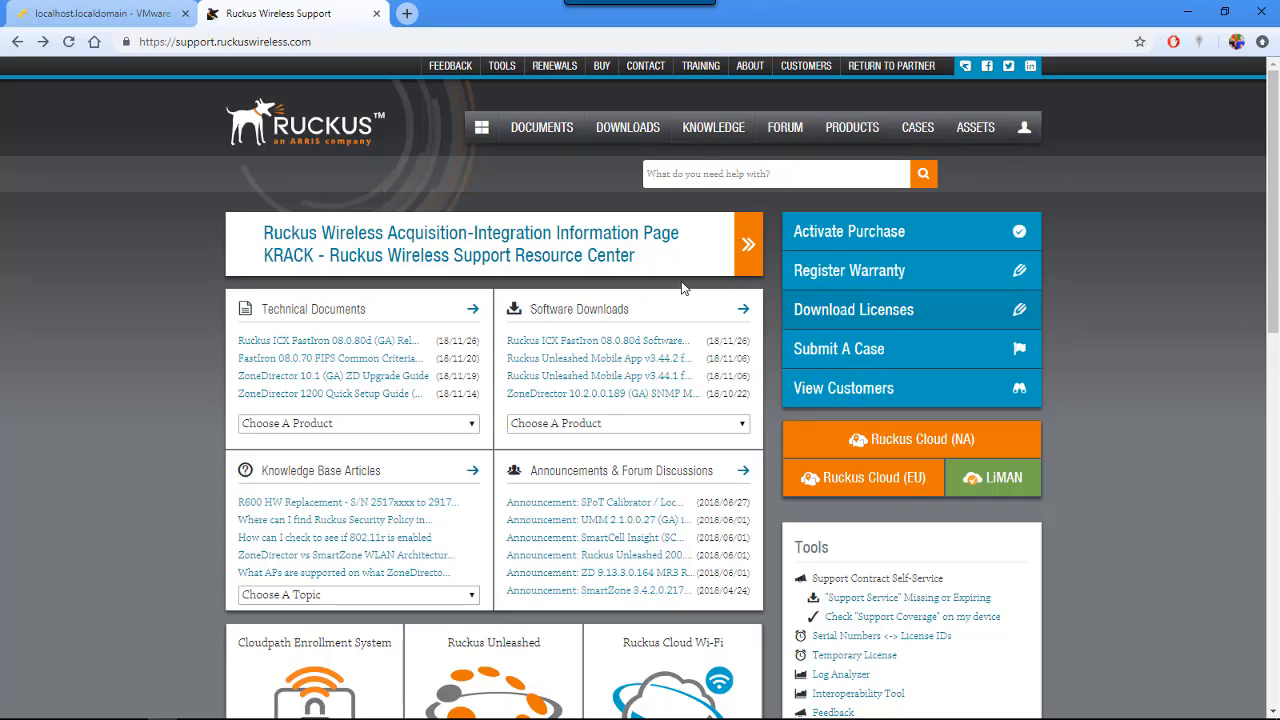
pyautogui.click(745, 431)
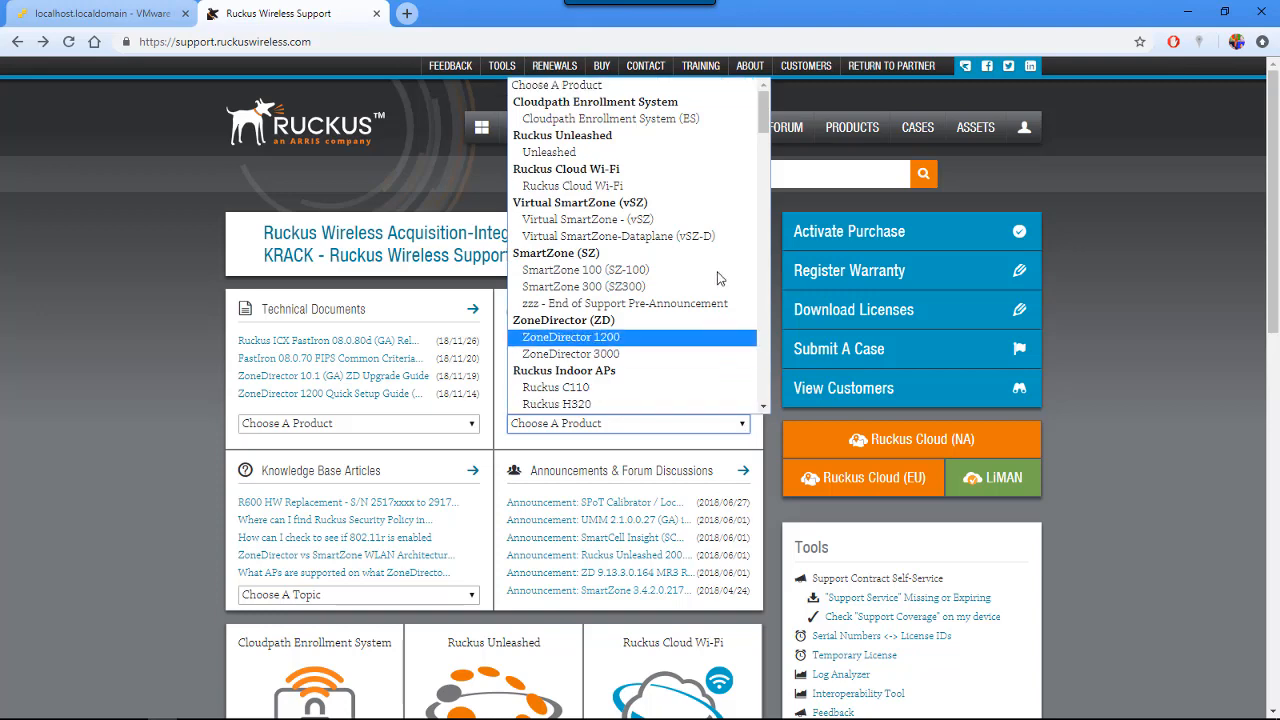
pyautogui.click(702, 221)
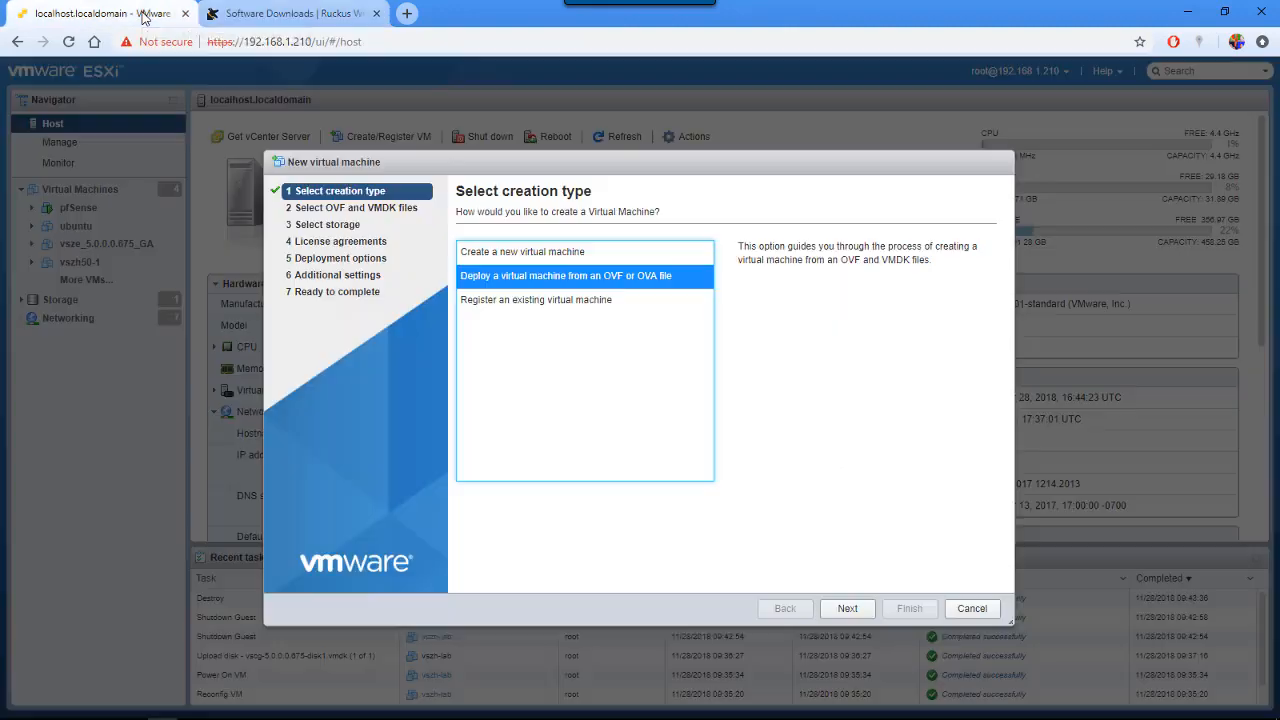
# Return to the ESXi deployment wizard, name the virtual machine vszh-demo and supply vscg-5.0.0.0.675.ova as its source file.
pyautogui.click(150, 14)
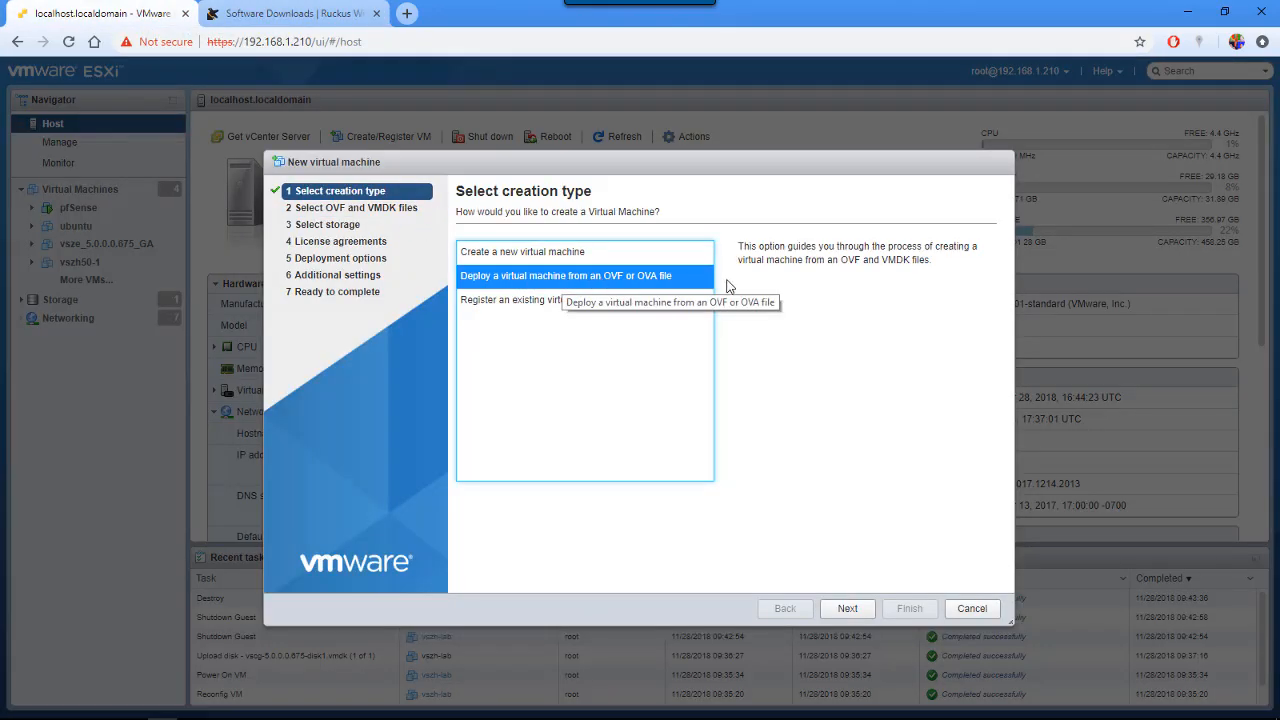
pyautogui.click(848, 608)
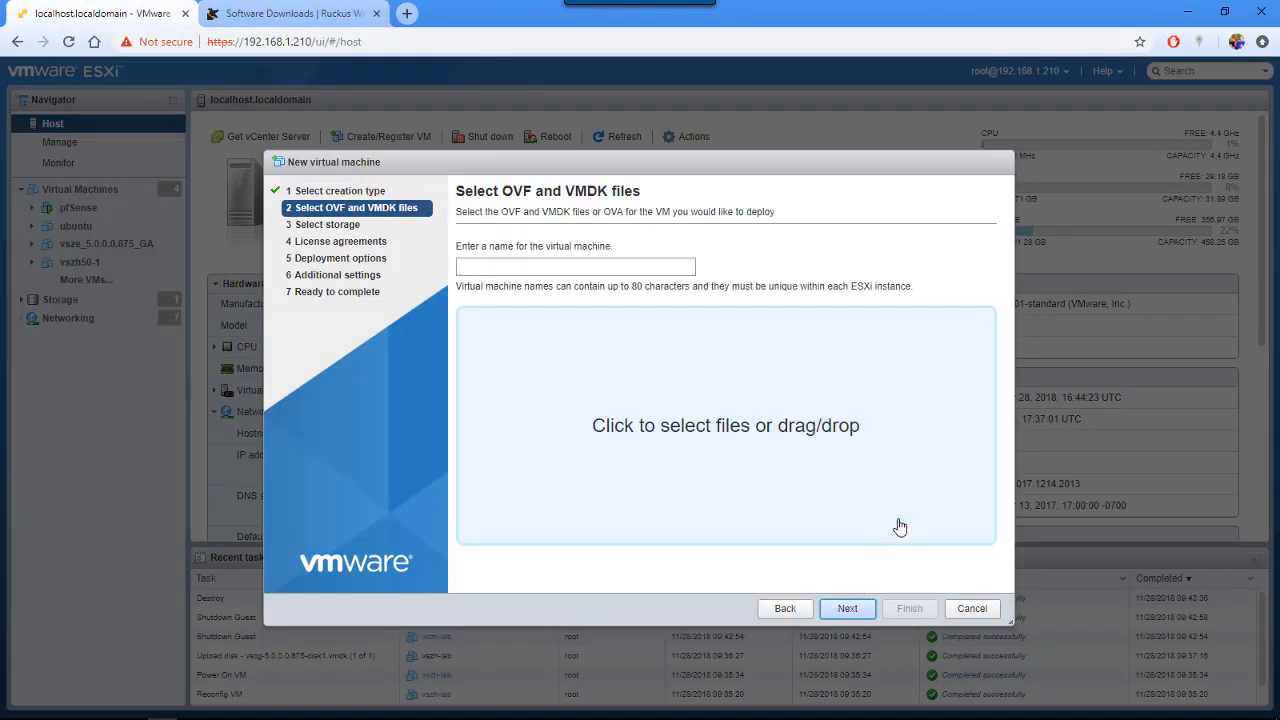
pyautogui.click(606, 268)
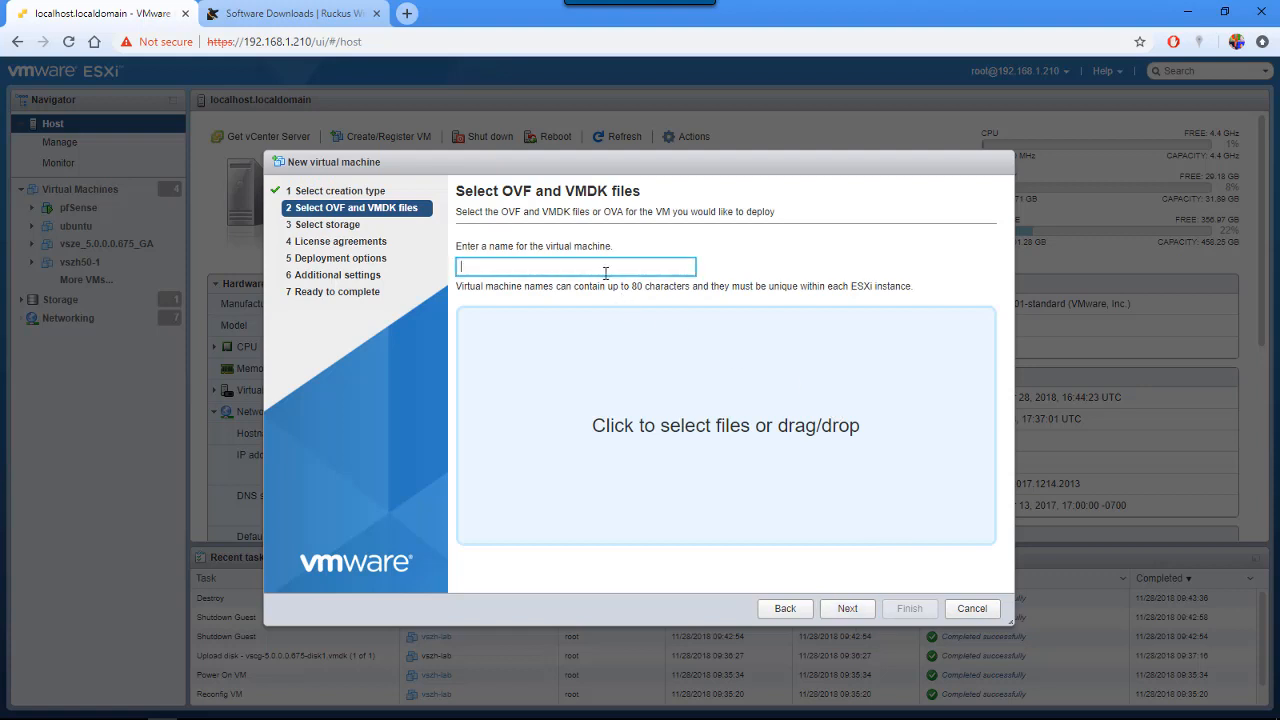
pyautogui.write('vszh-demo')
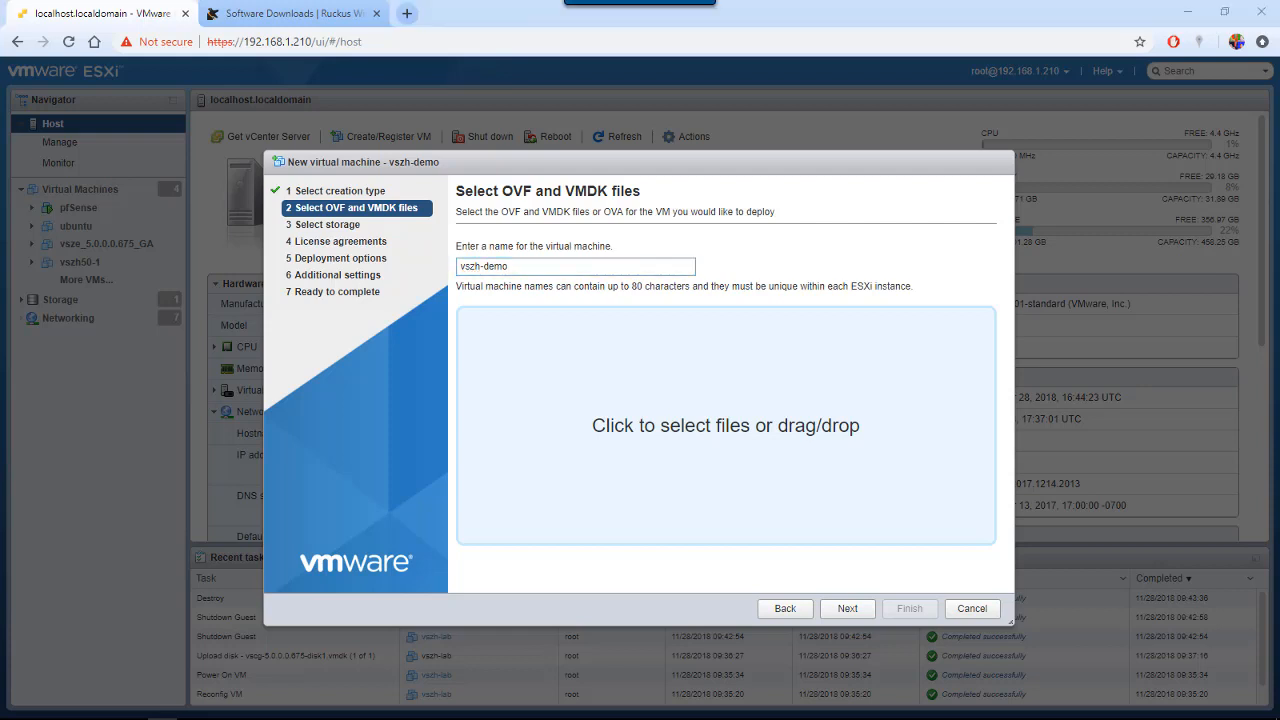
pyautogui.moveTo(1053, 323); pyautogui.dragTo(716, 427)
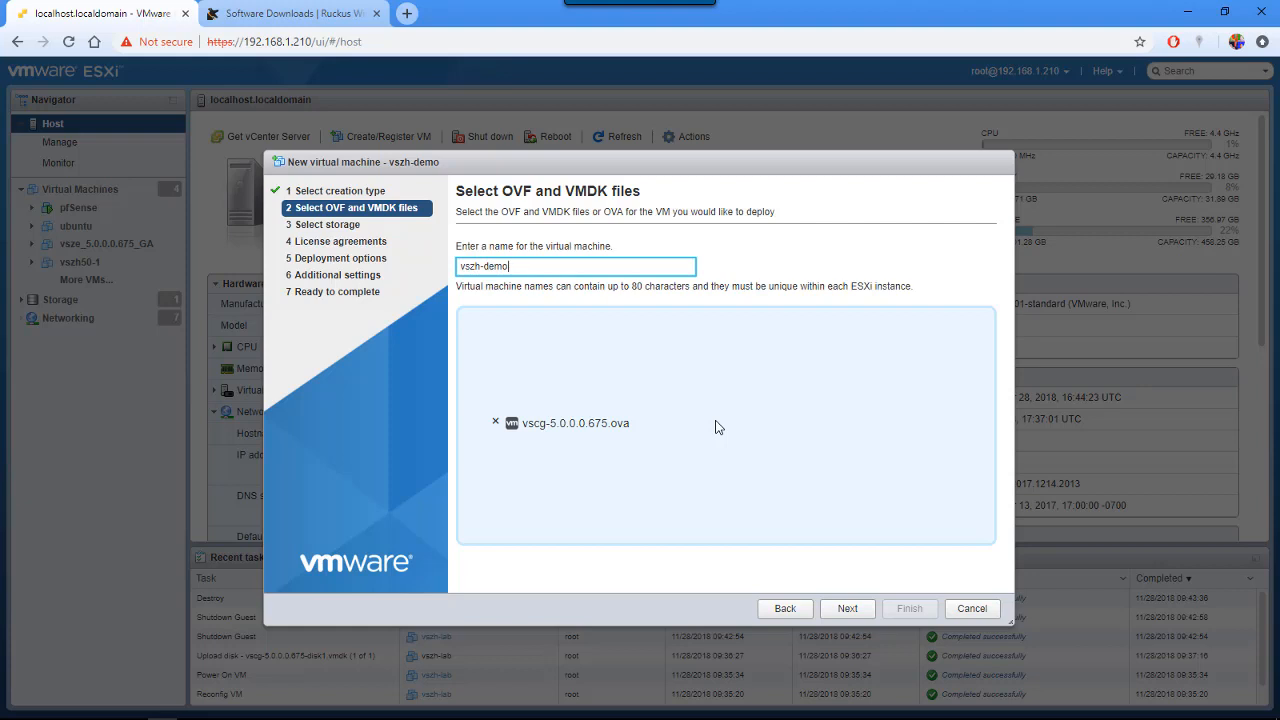
pyautogui.click(850, 610)
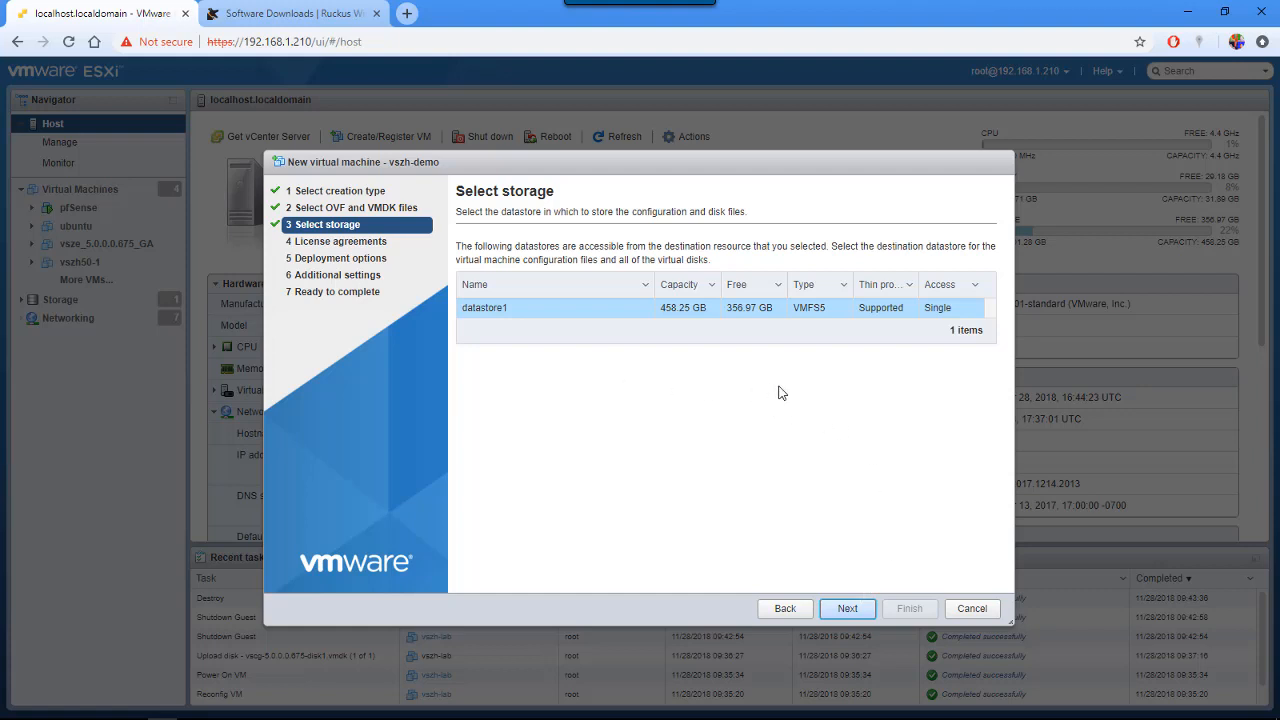
# Keep datastore1 as the storage location and accept the Virtual SmartZone end-user license agreement.
pyautogui.click(847, 610)
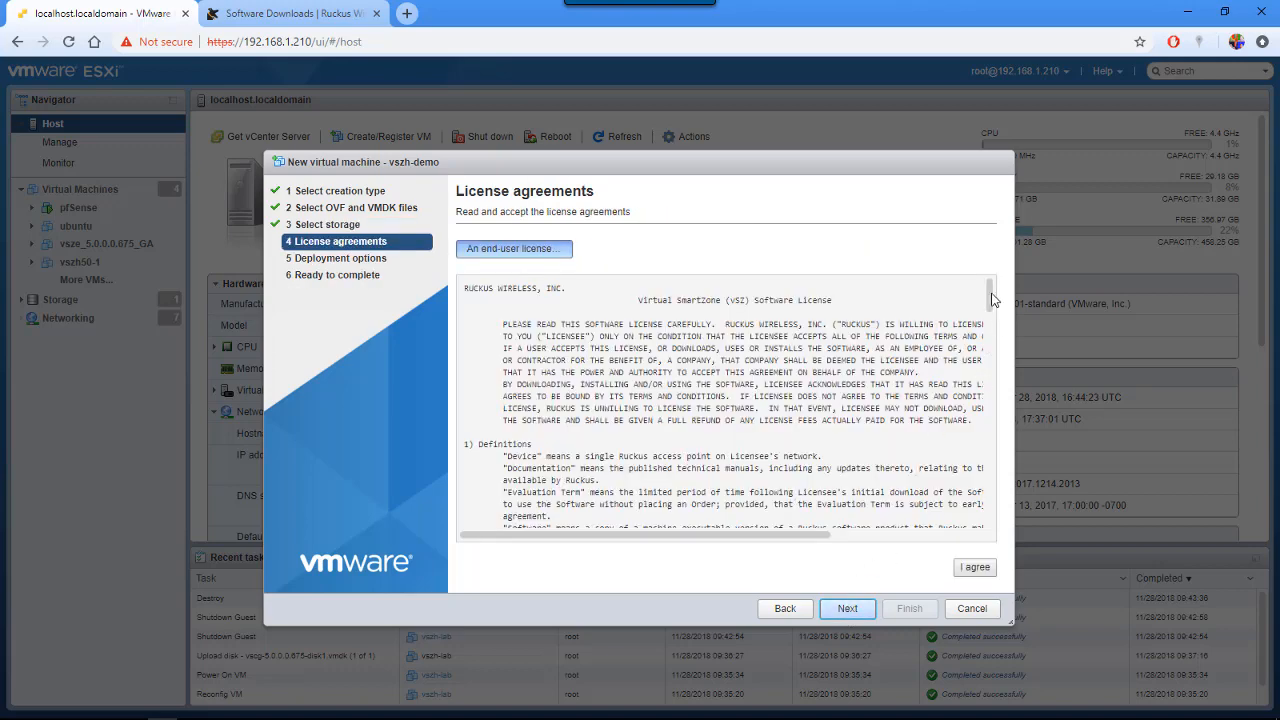
pyautogui.scroll(-1, 993, 313)
pyautogui.moveTo(993, 313); pyautogui.dragTo(986, 539)
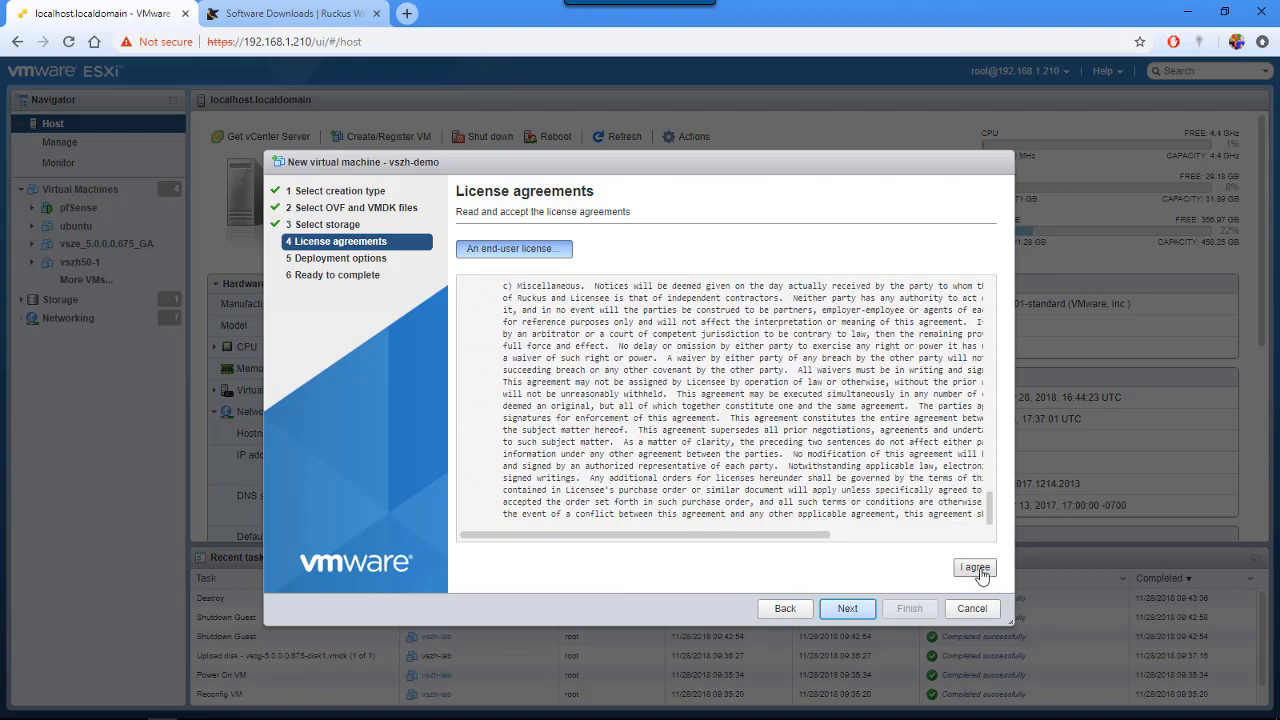
pyautogui.click(978, 569)
pyautogui.click(850, 610)
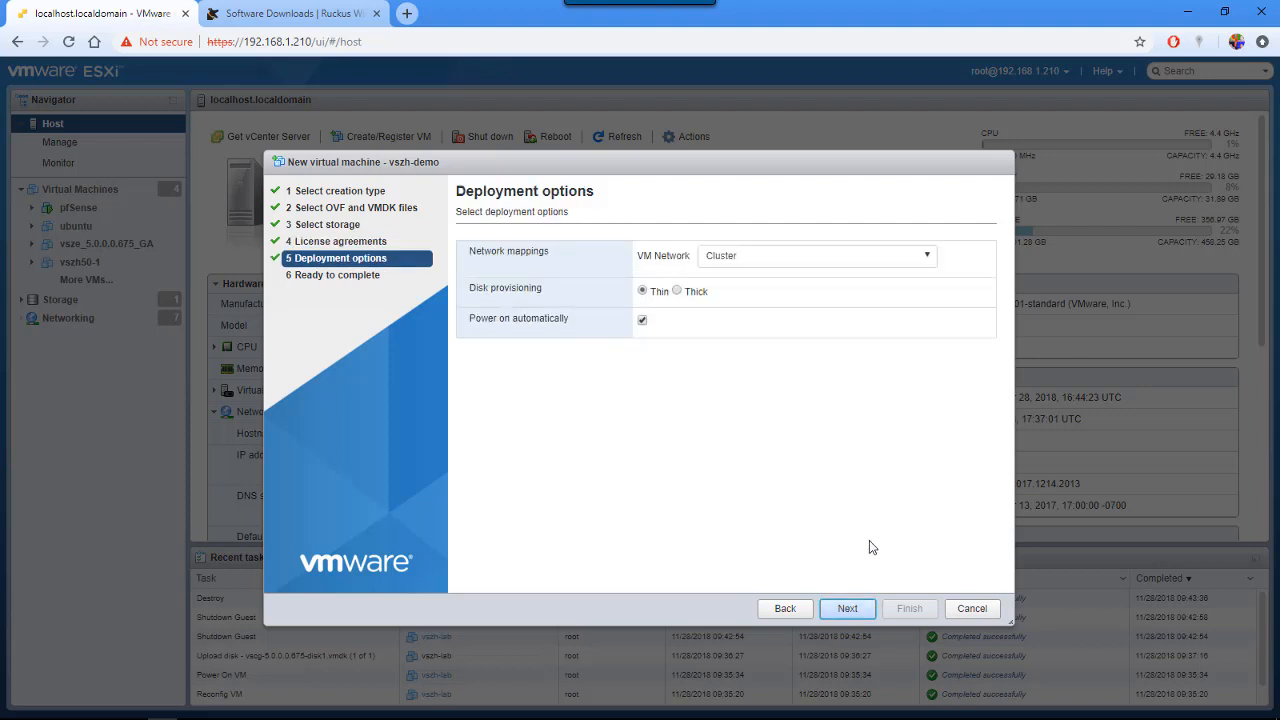
# Map the deployment to VM Network, disable automatic power-on and finish deploying with thin disk provisioning.
pyautogui.click(928, 262)
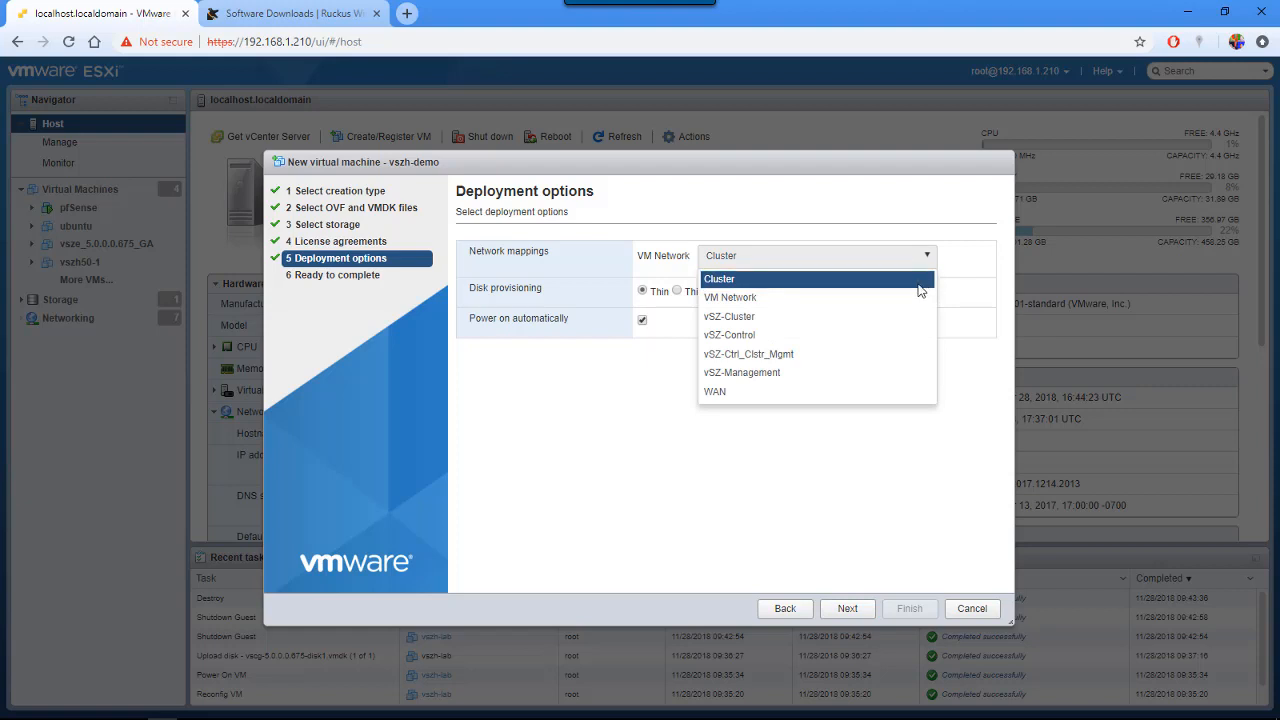
pyautogui.click(826, 297)
pyautogui.click(642, 320)
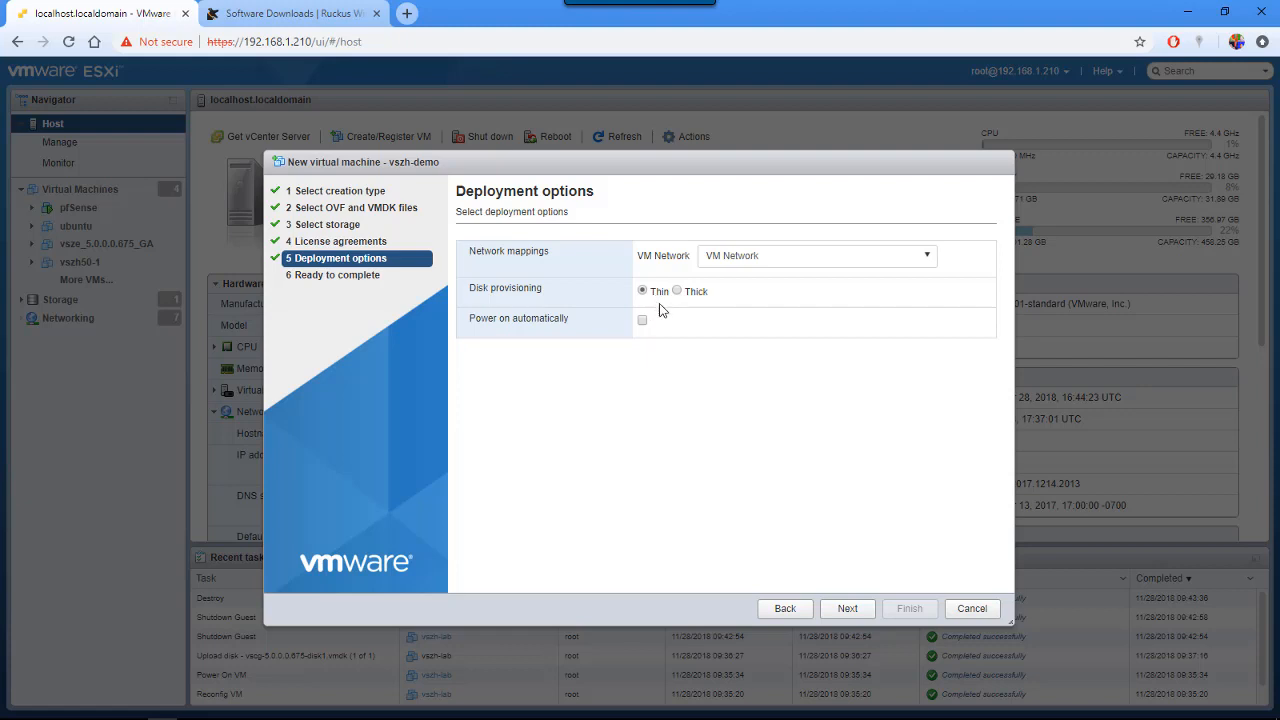
pyautogui.click(850, 609)
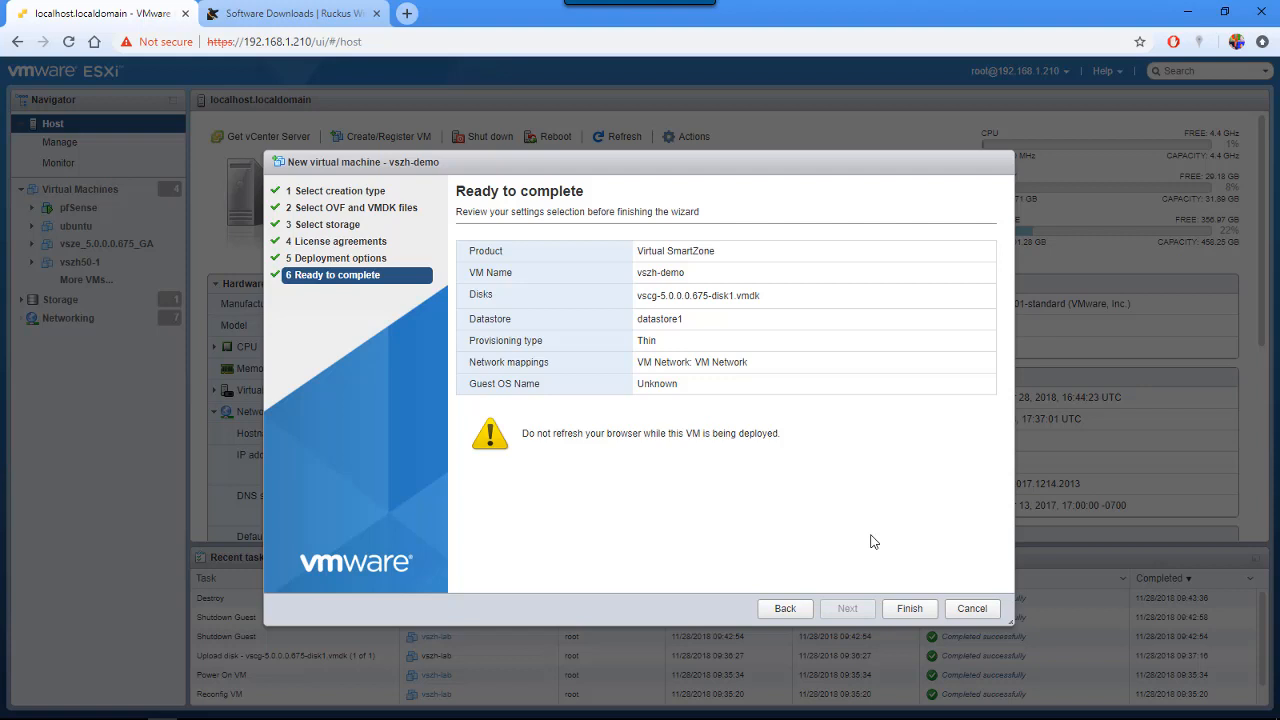
pyautogui.click(912, 610)
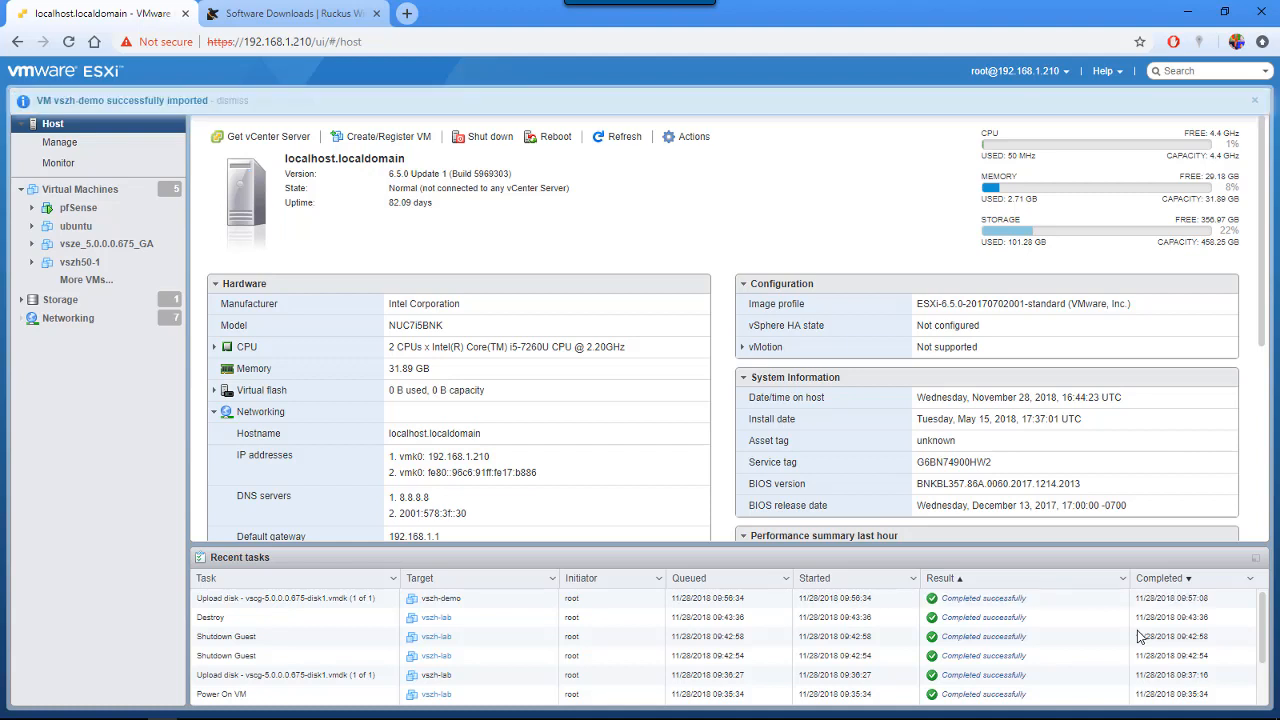
# Assign vszh-demo's Network Adapter 1 to vSZ-Control and Network Adapter 2 to vSZ-Cluster, and save the settings.
pyautogui.click(116, 191)
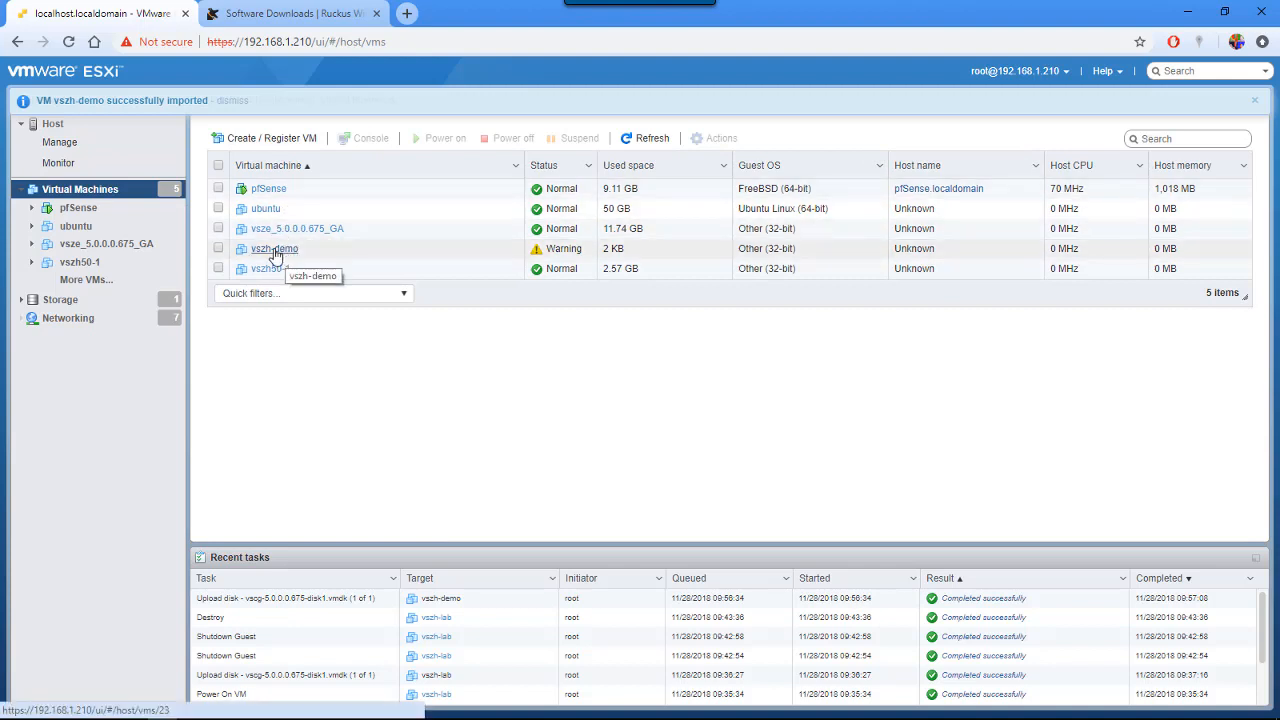
pyautogui.click(275, 250)
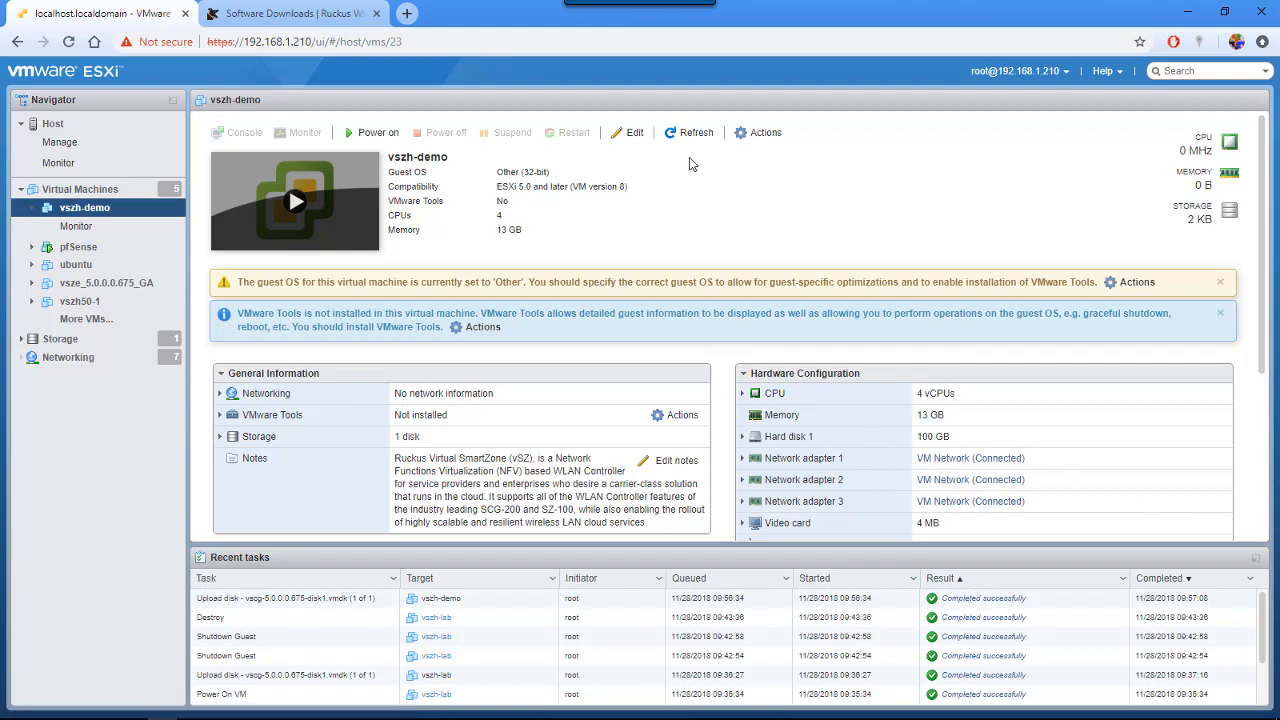
pyautogui.click(630, 132)
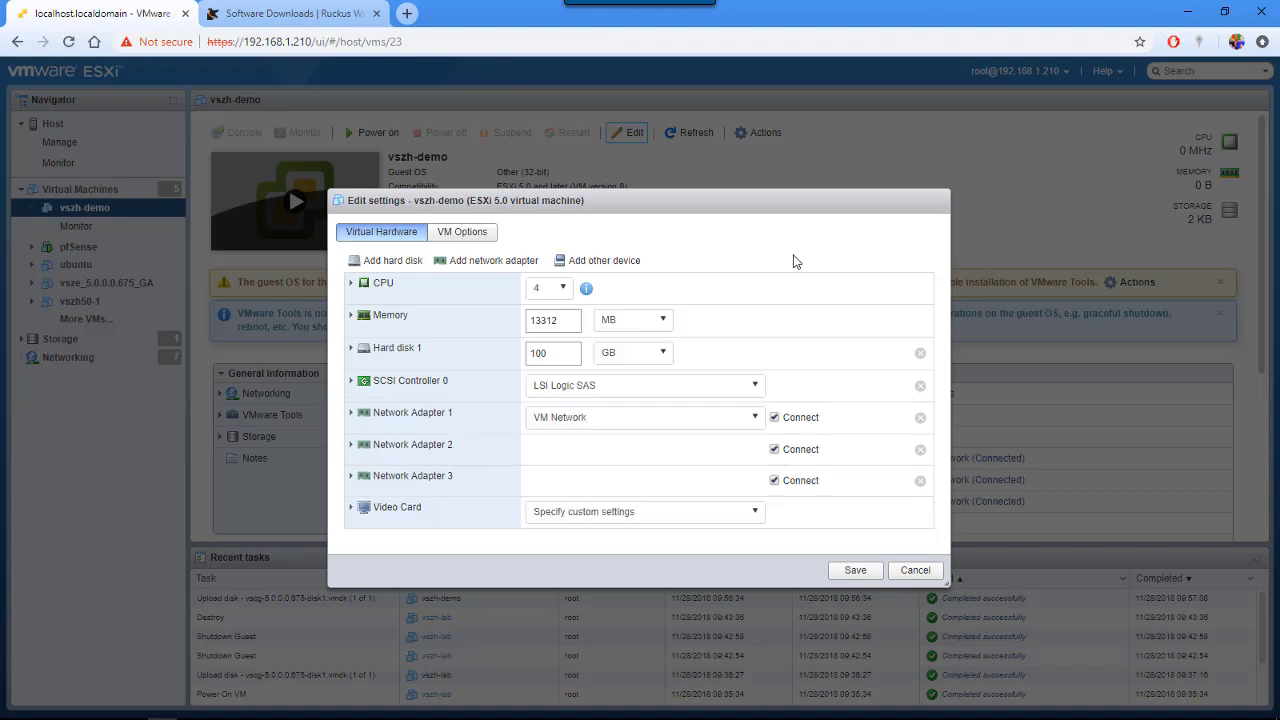
pyautogui.click(757, 418)
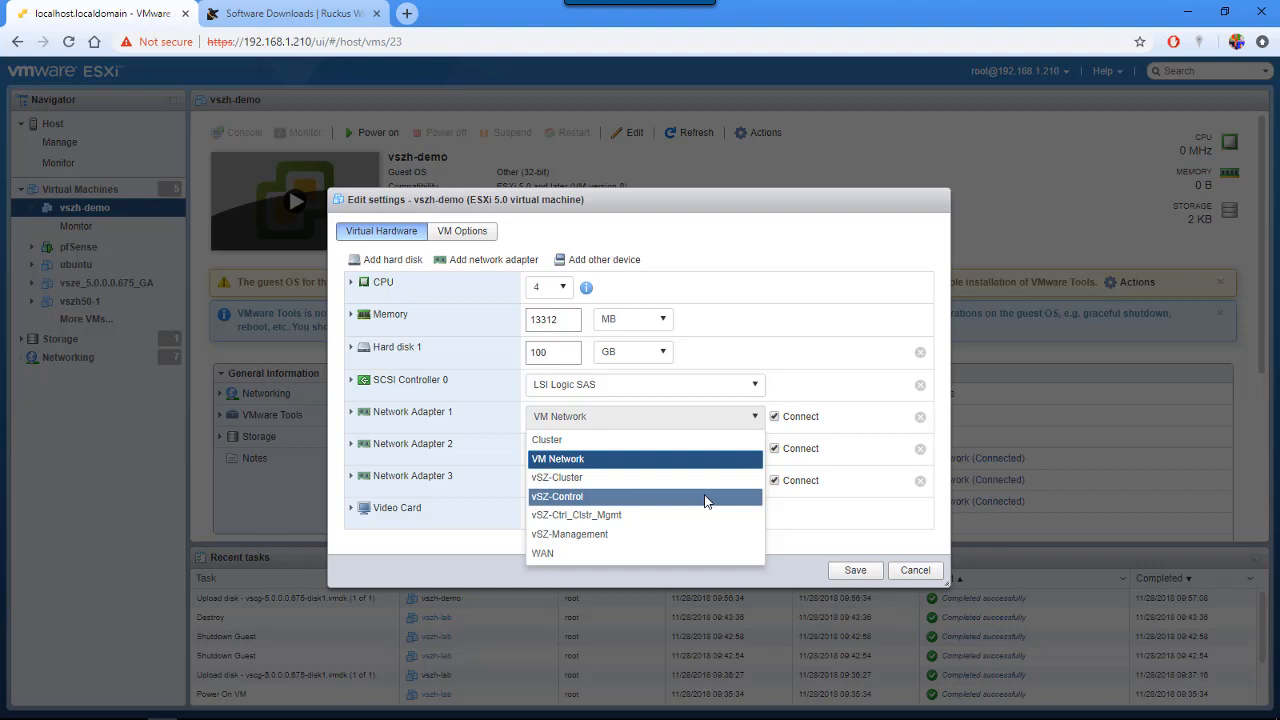
pyautogui.click(705, 497)
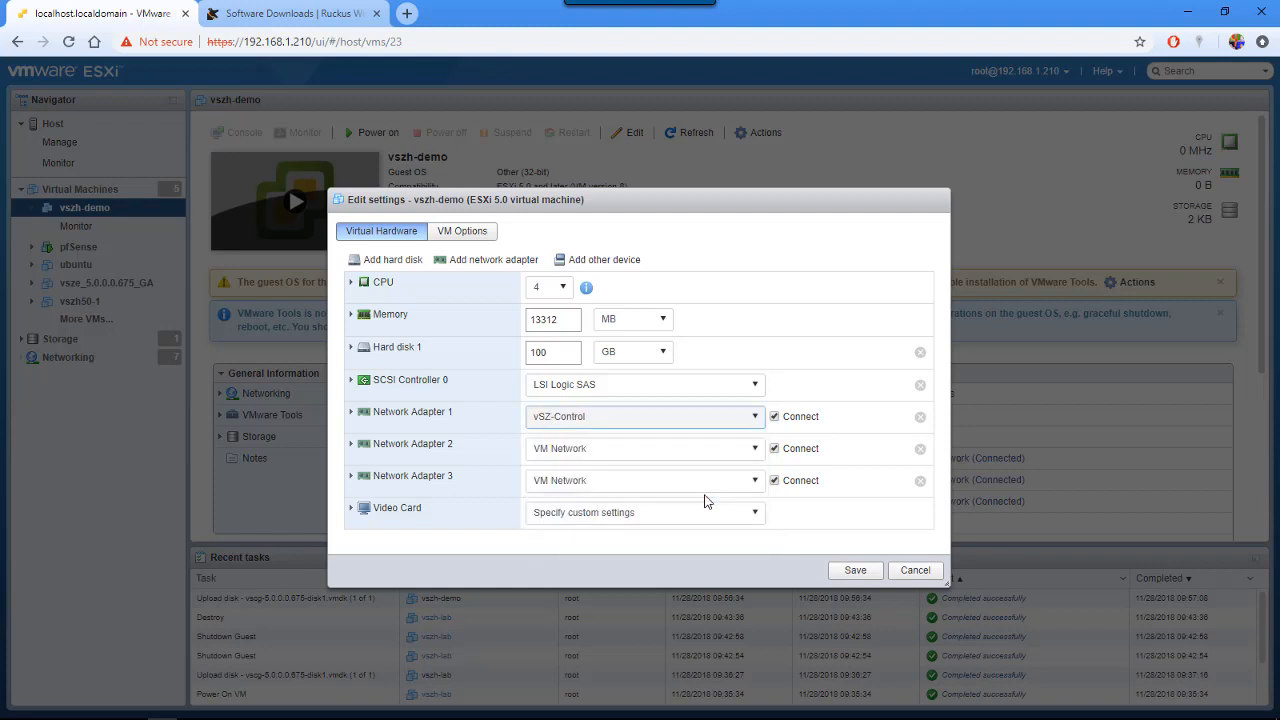
pyautogui.click(754, 454)
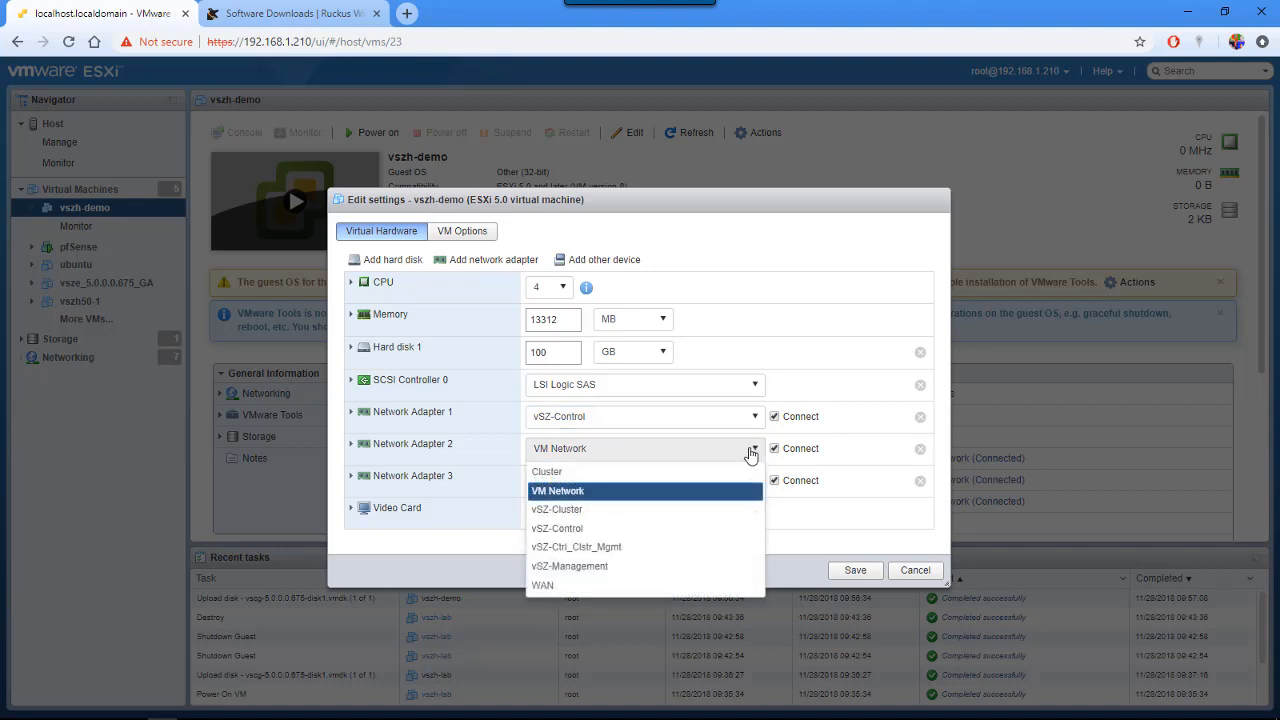
pyautogui.click(705, 509)
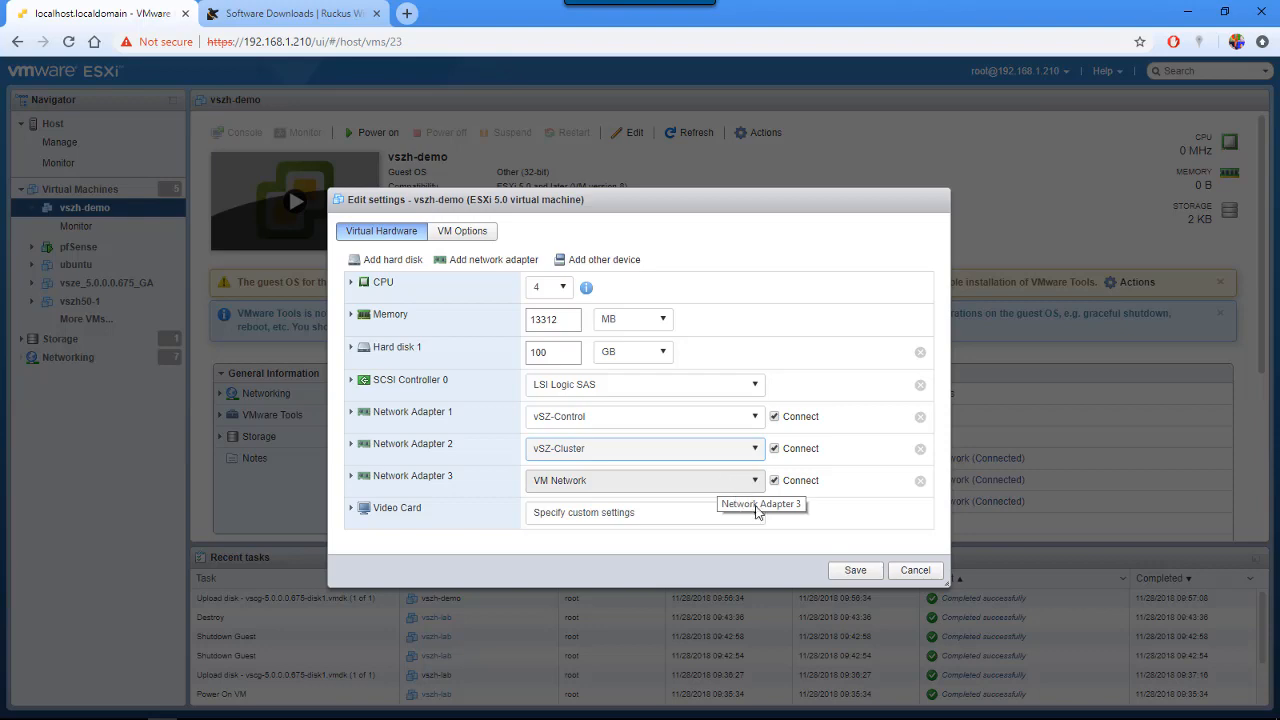
pyautogui.click(858, 573)
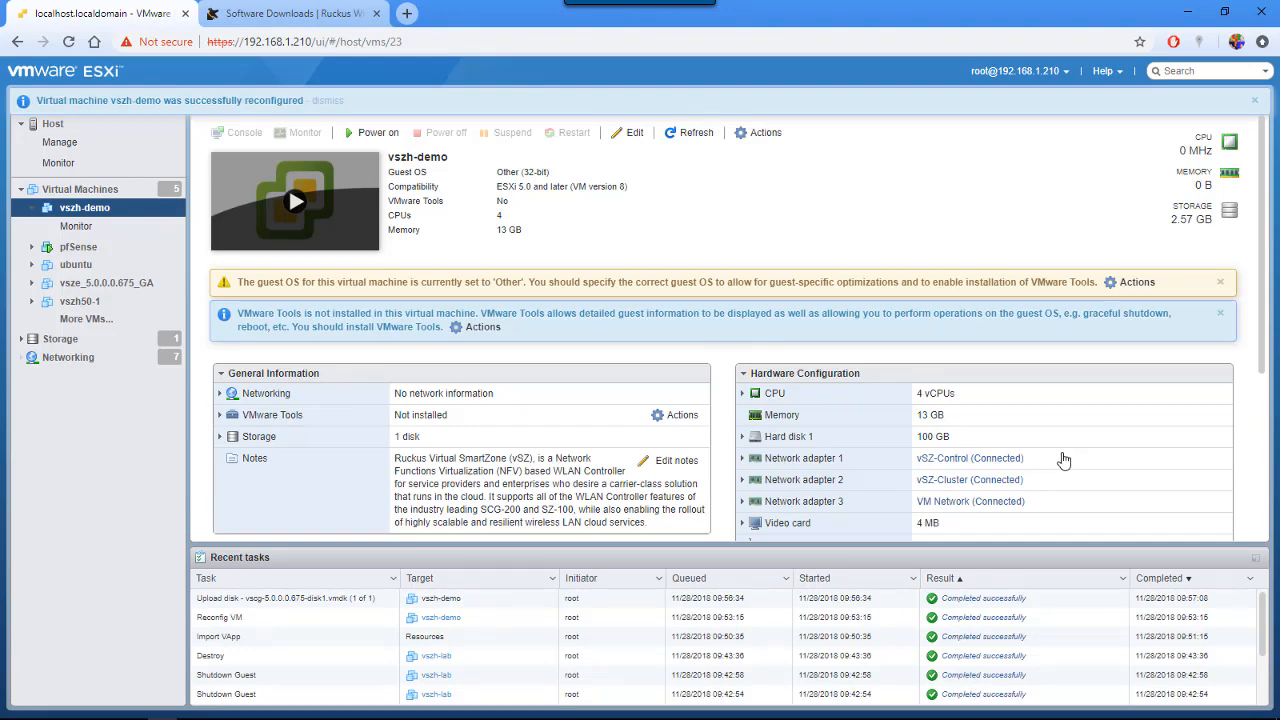
# Power on vszh-demo, refresh its details and expand the networking information to show its IP addresses.
pyautogui.click(368, 132)
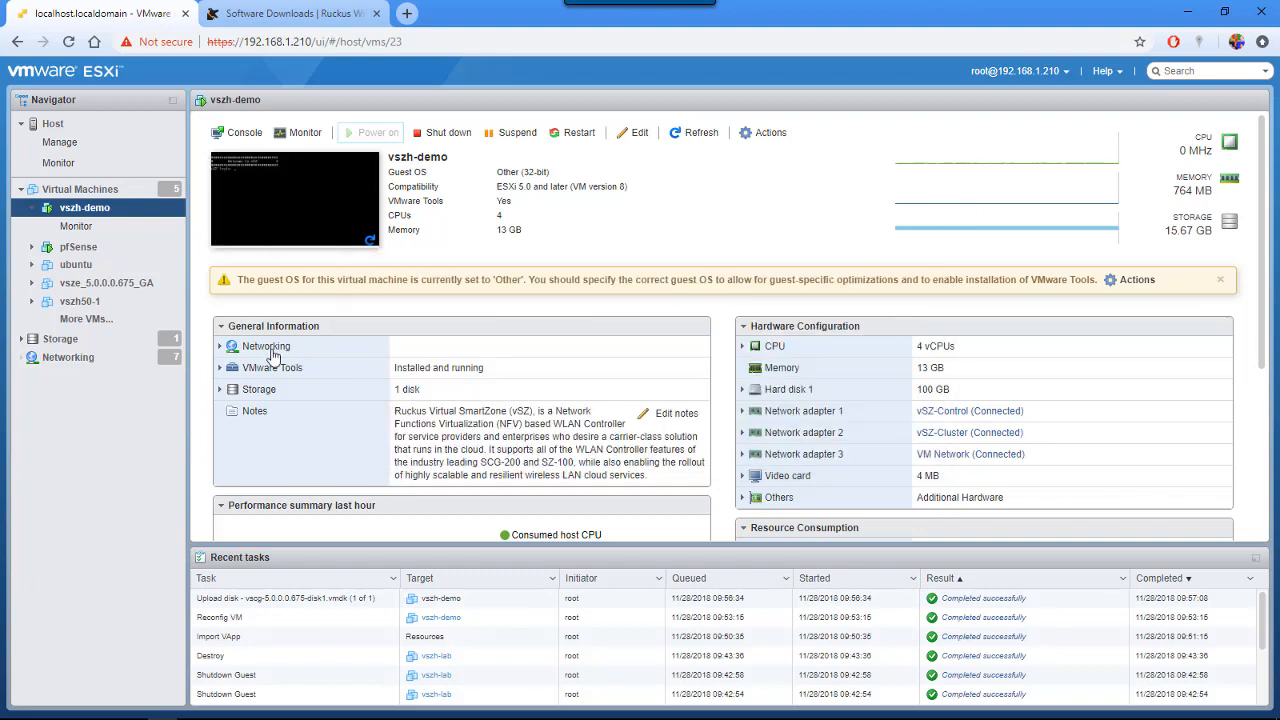
pyautogui.click(697, 138)
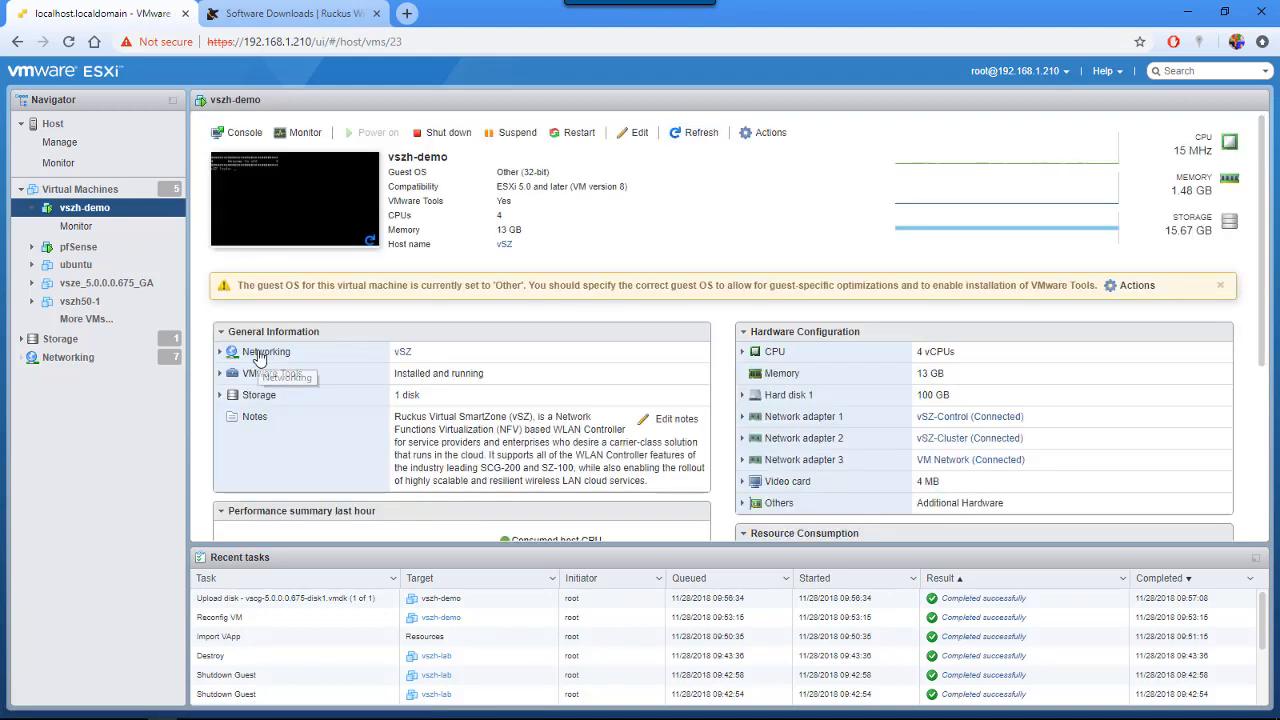
pyautogui.click(262, 355)
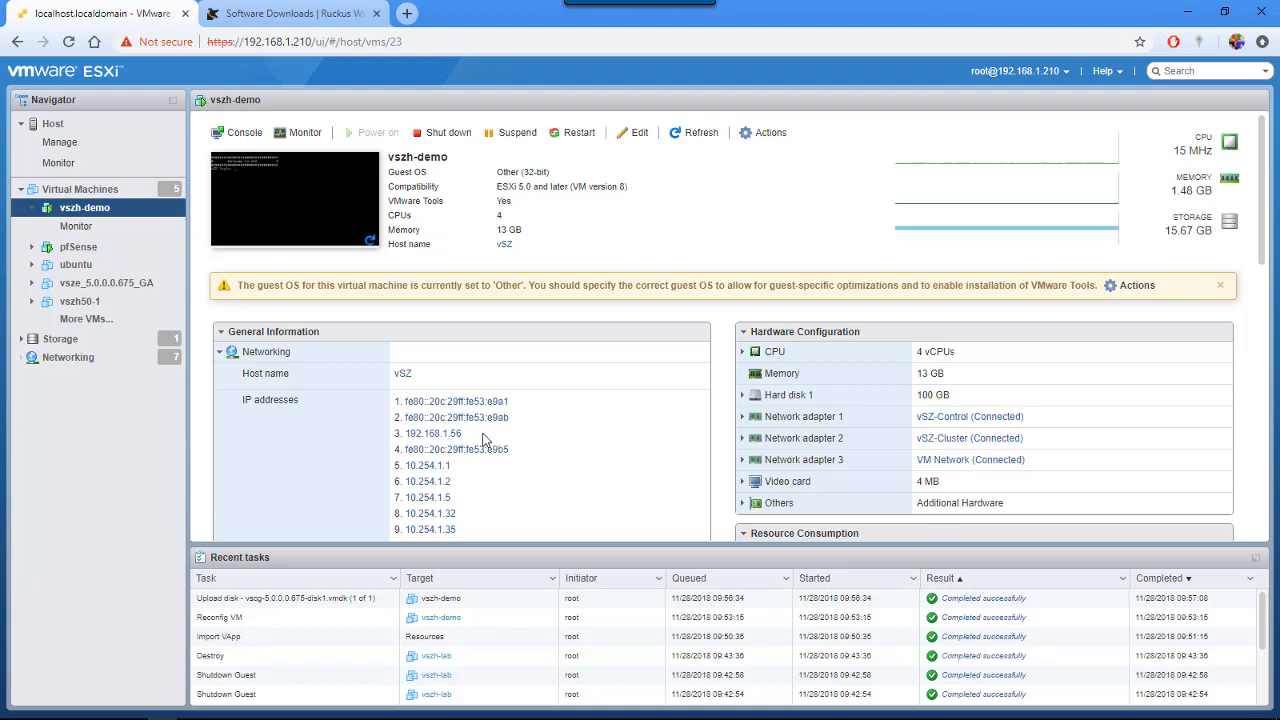
pyautogui.moveTo(466, 433); pyautogui.dragTo(406, 433)
pyautogui.click(446, 438)
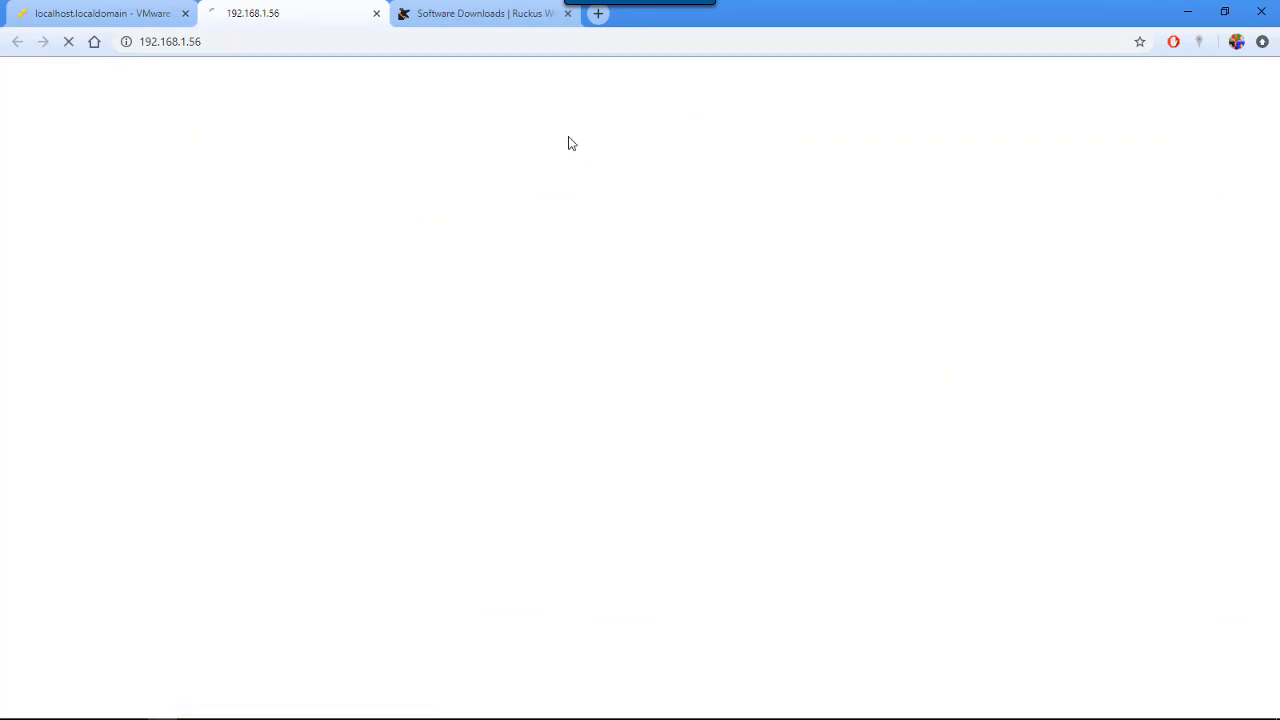
pyautogui.click(217, 43)
pyautogui.click(141, 44)
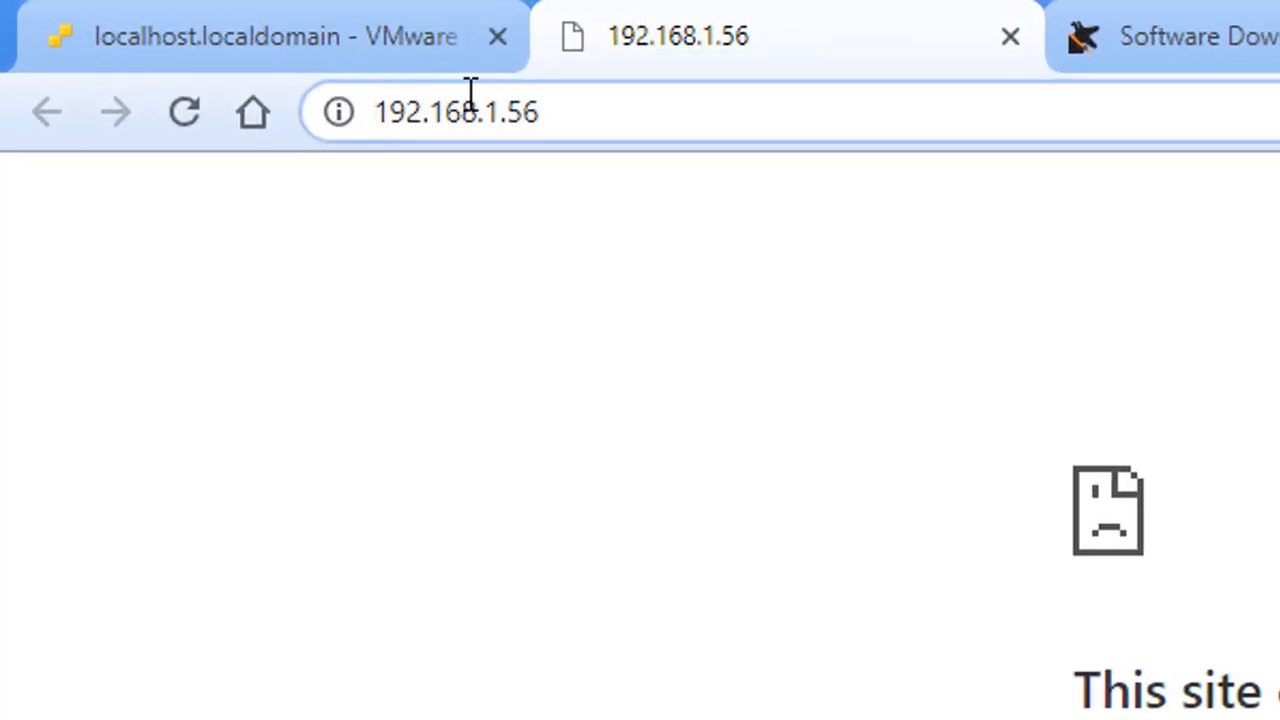
pyautogui.write('https:')
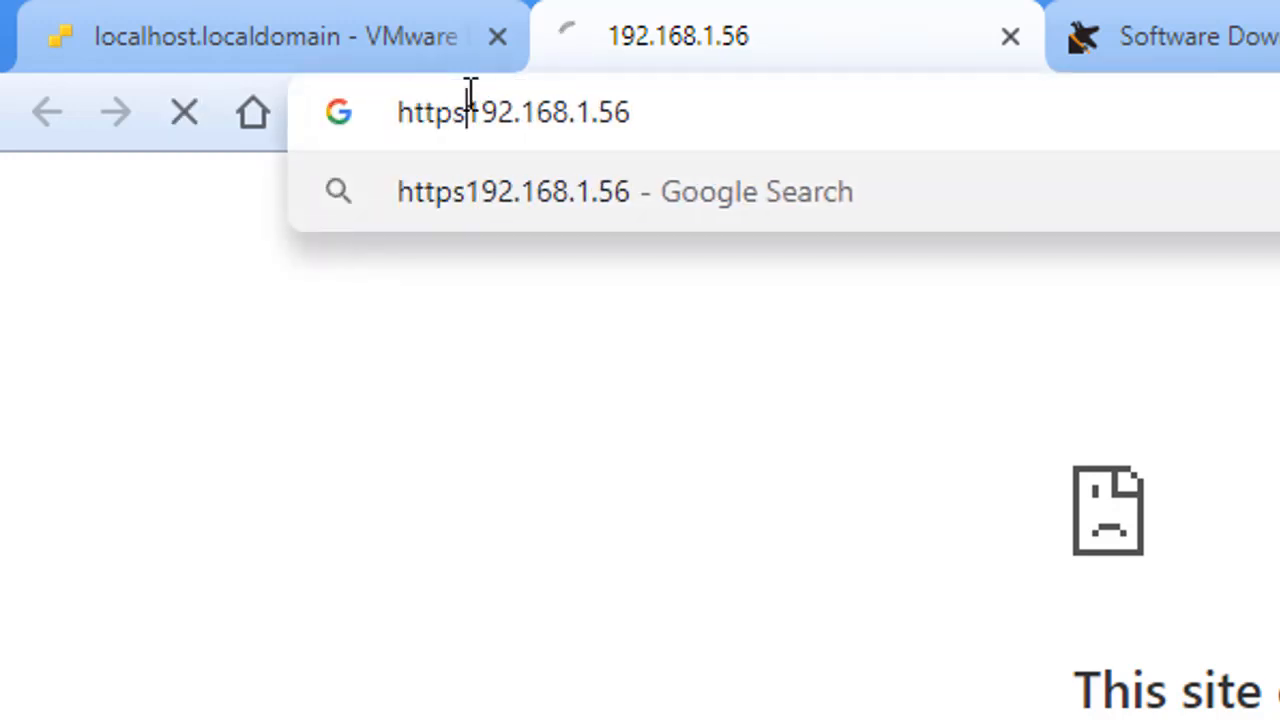
pyautogui.write('//')
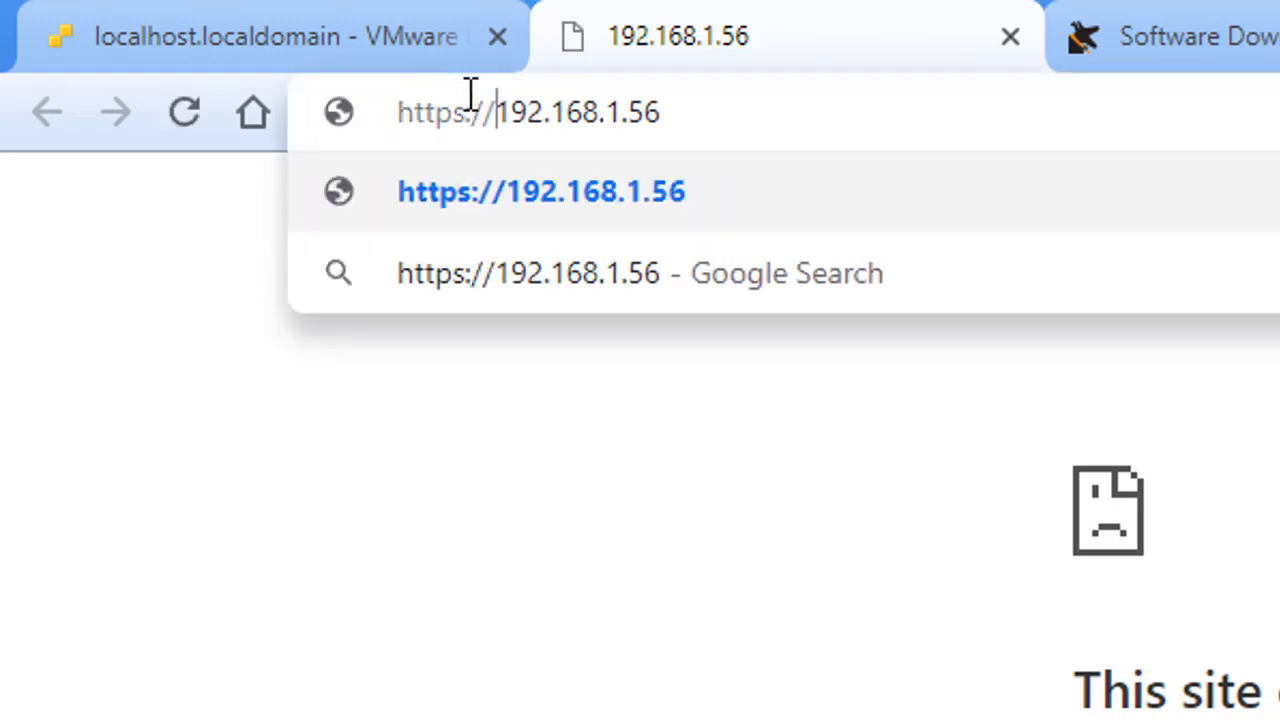
# Append port 8443 to the address, load the page and proceed past the certificate warning to the setup wizard.
pyautogui.press('Right')
pyautogui.press('Right')
pyautogui.press('Right')
pyautogui.press('Right')
pyautogui.press('Right')
pyautogui.press('Right')
pyautogui.press('Right')
pyautogui.press('Right')
pyautogui.press('Right')
pyautogui.press('Right')
pyautogui.press('Right')
pyautogui.write(':8')
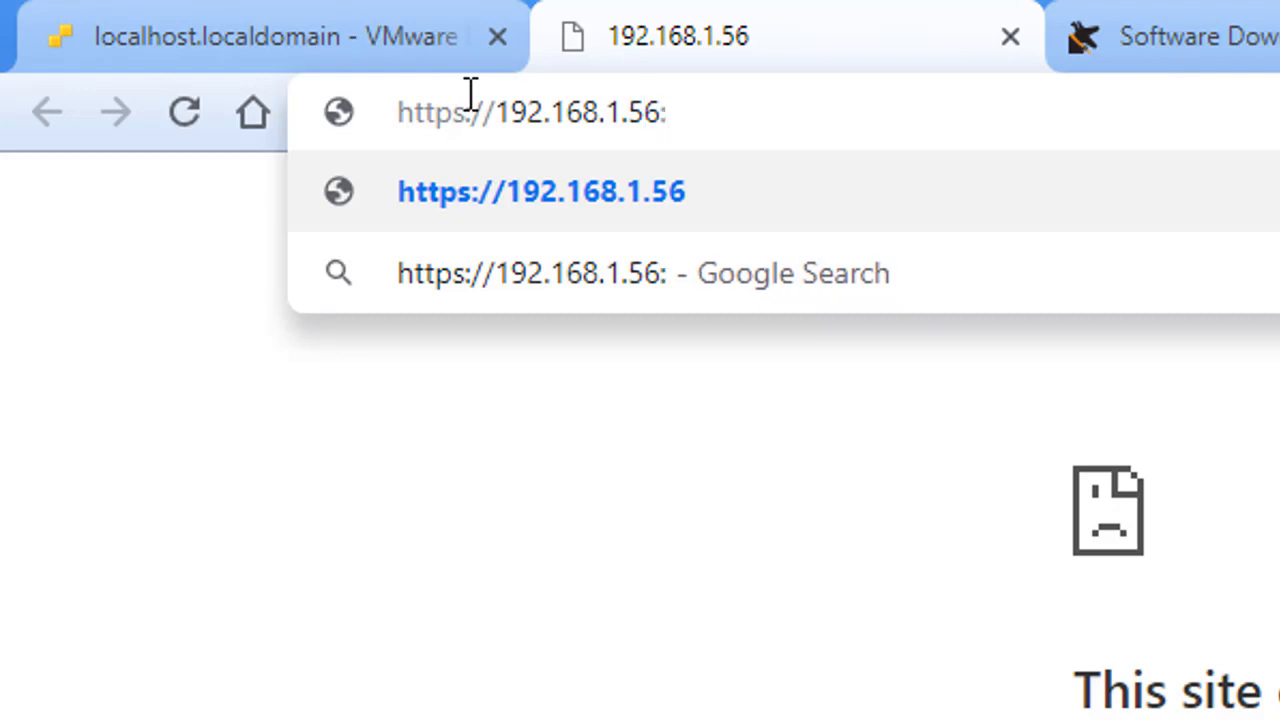
pyautogui.write('443')
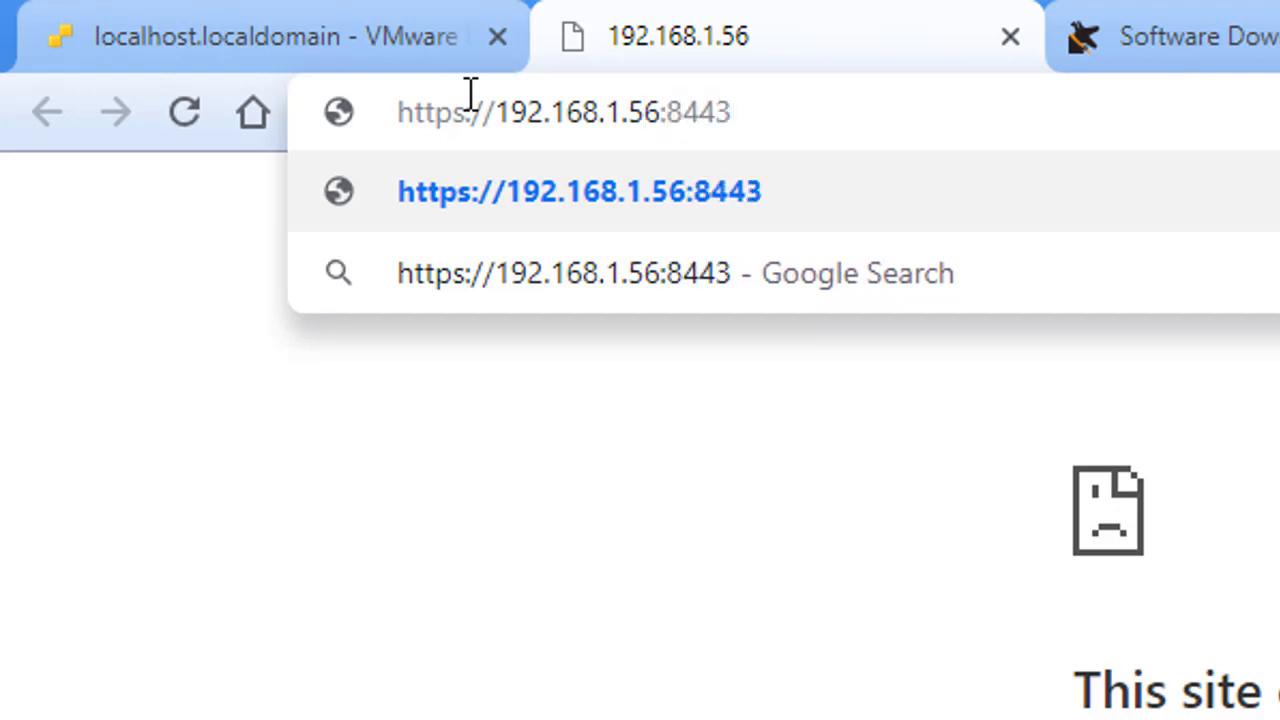
pyautogui.press('Return')
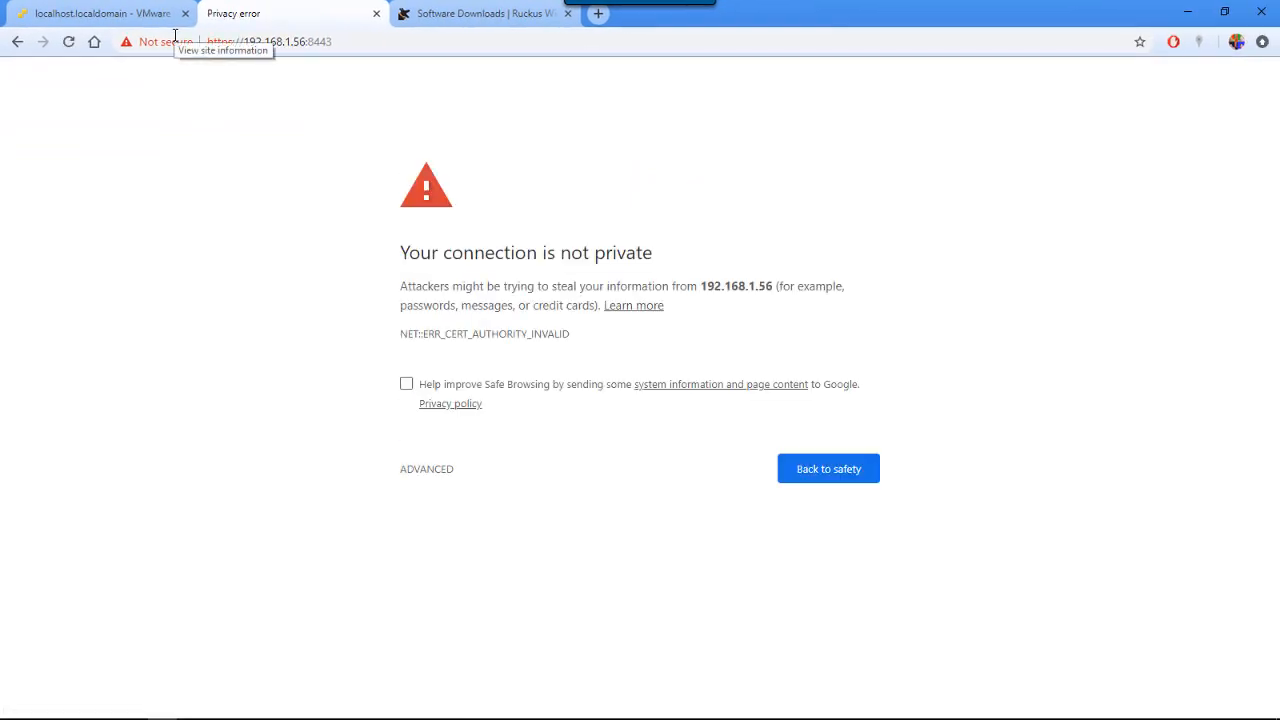
pyautogui.click(434, 469)
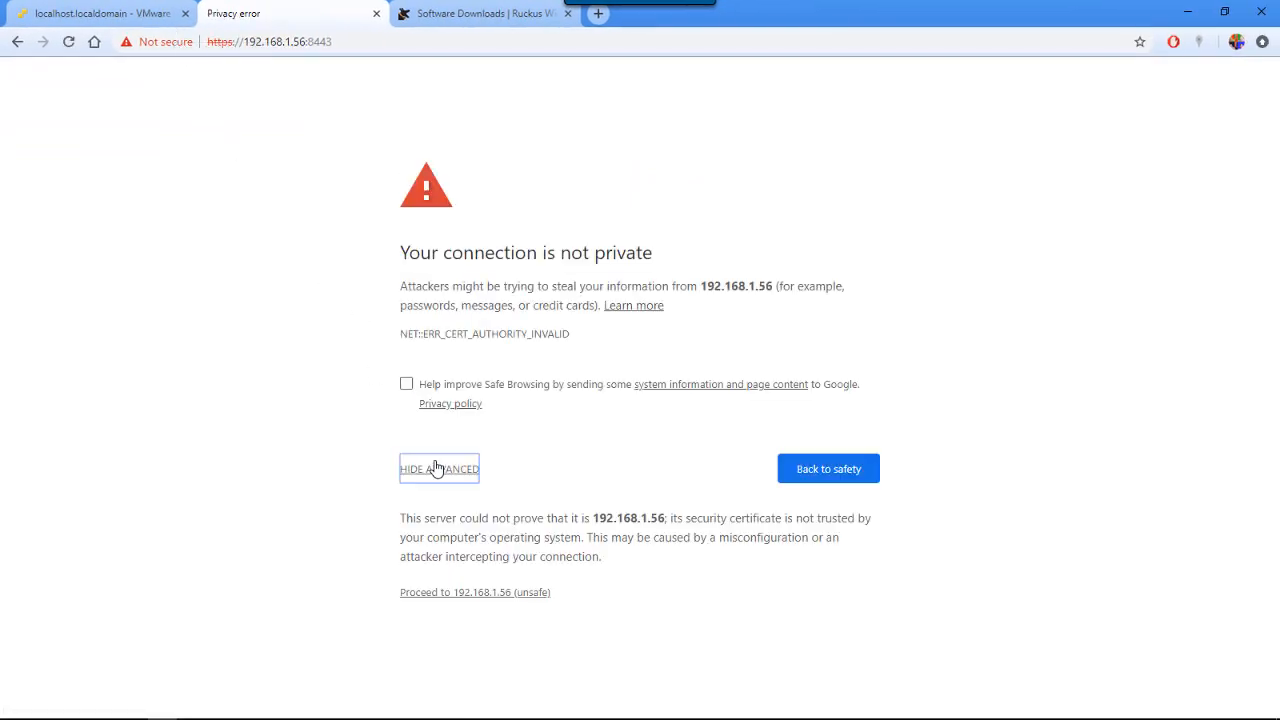
pyautogui.click(522, 593)
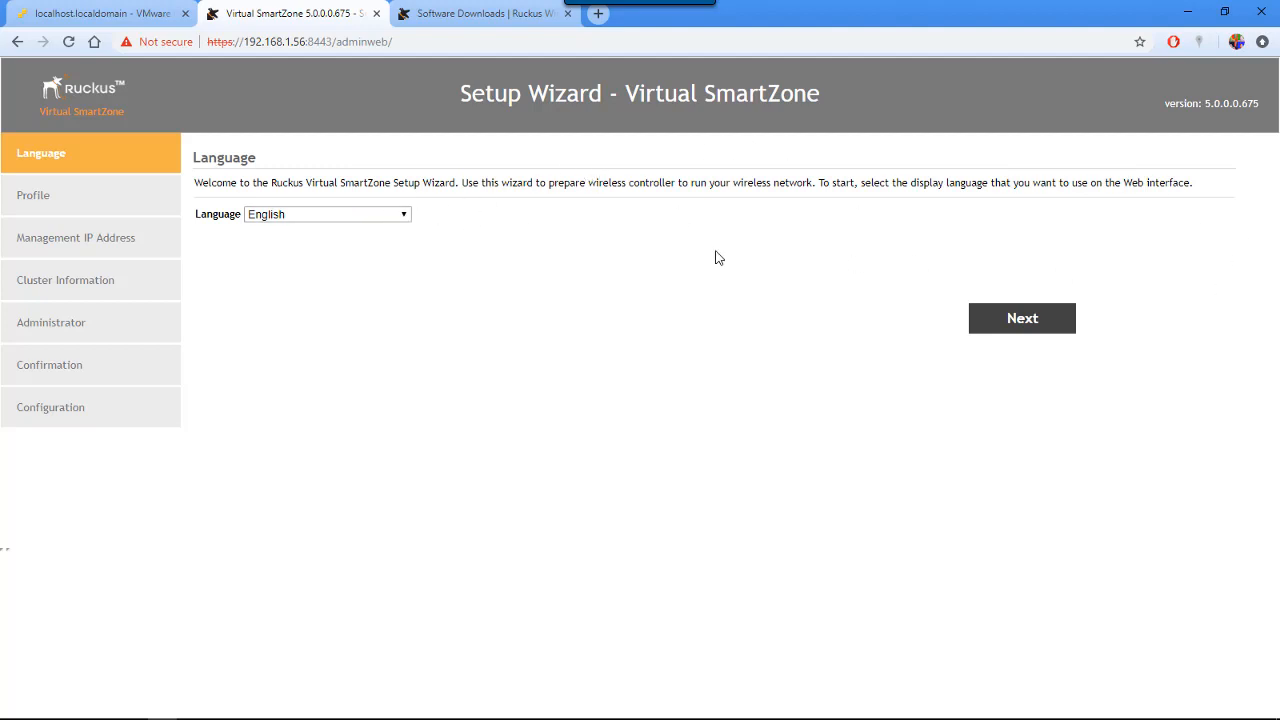
# Keep English as the setup wizard's display language and continue to the profile selection.
pyautogui.click(404, 217)
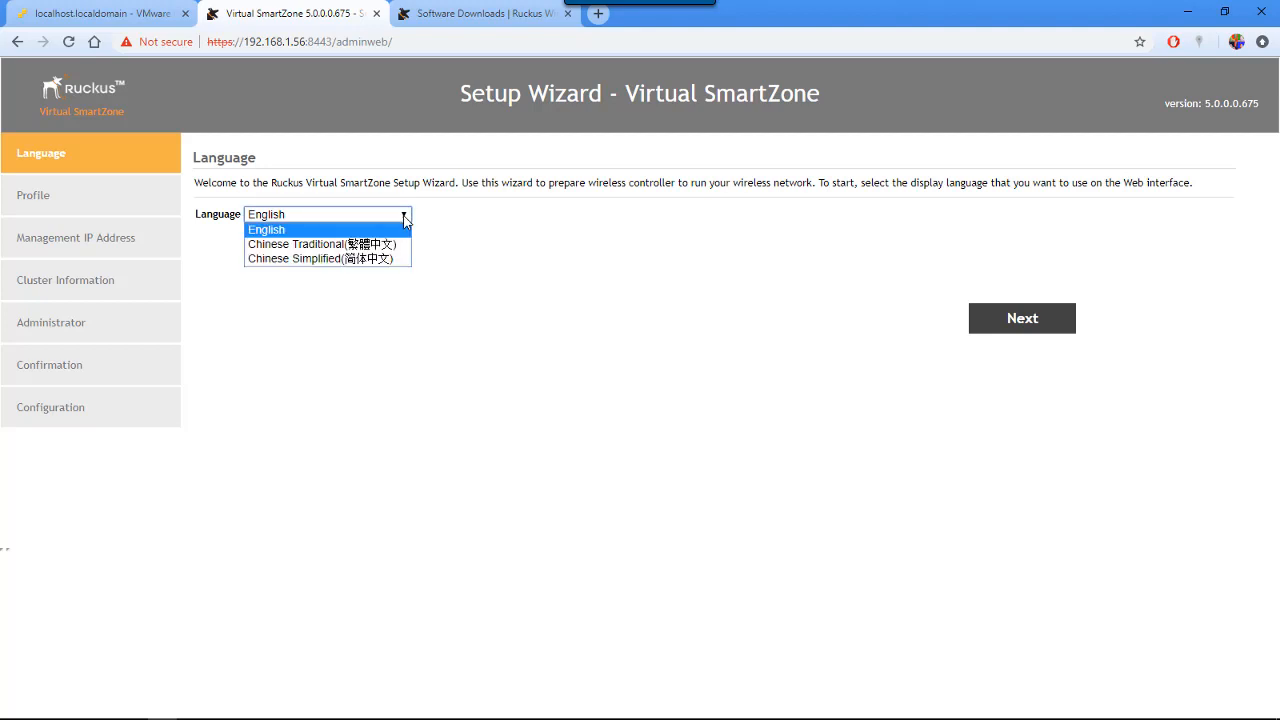
pyautogui.click(452, 221)
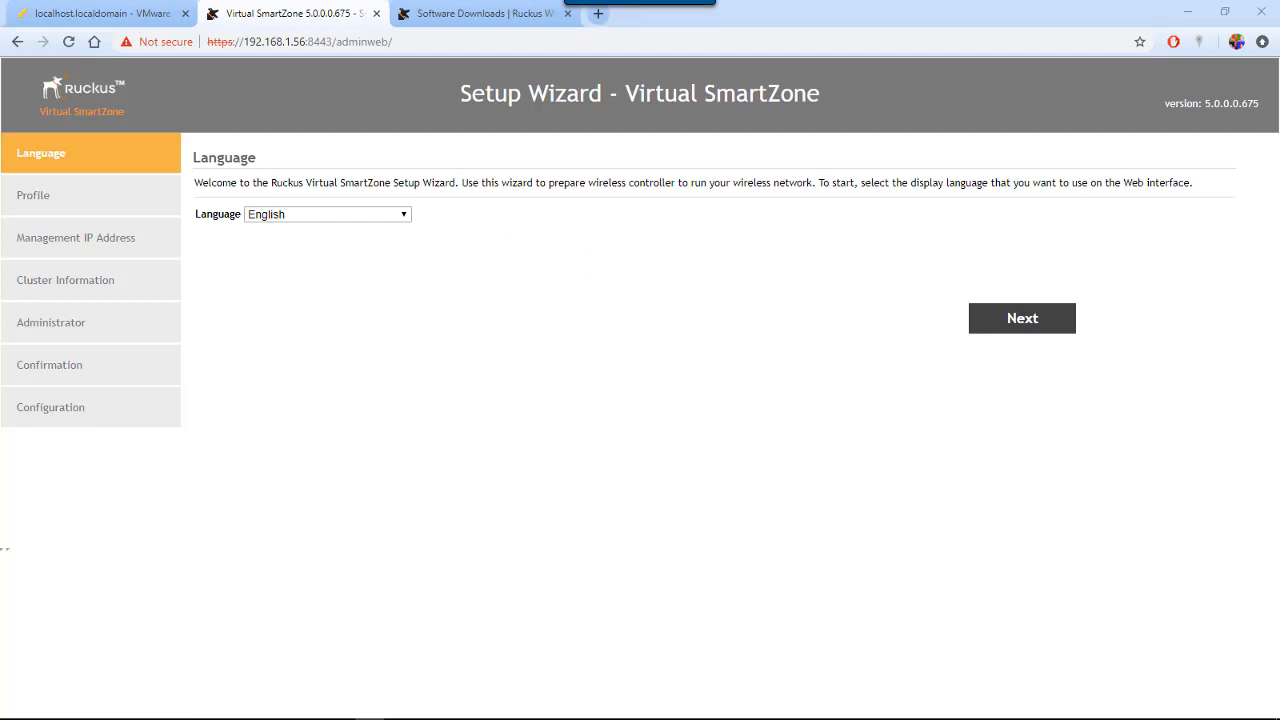
pyautogui.click(1024, 320)
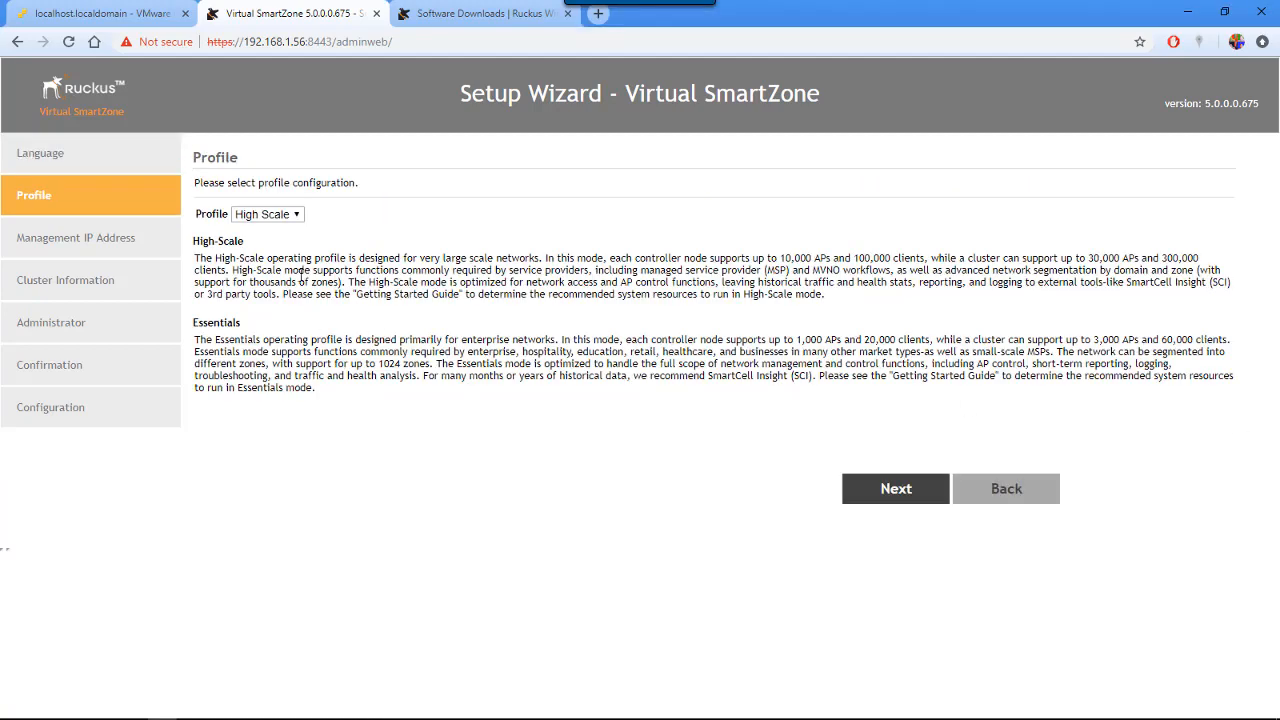
# Keep the High Scale profile and confirm its installation to continue to the management IP settings.
pyautogui.click(296, 216)
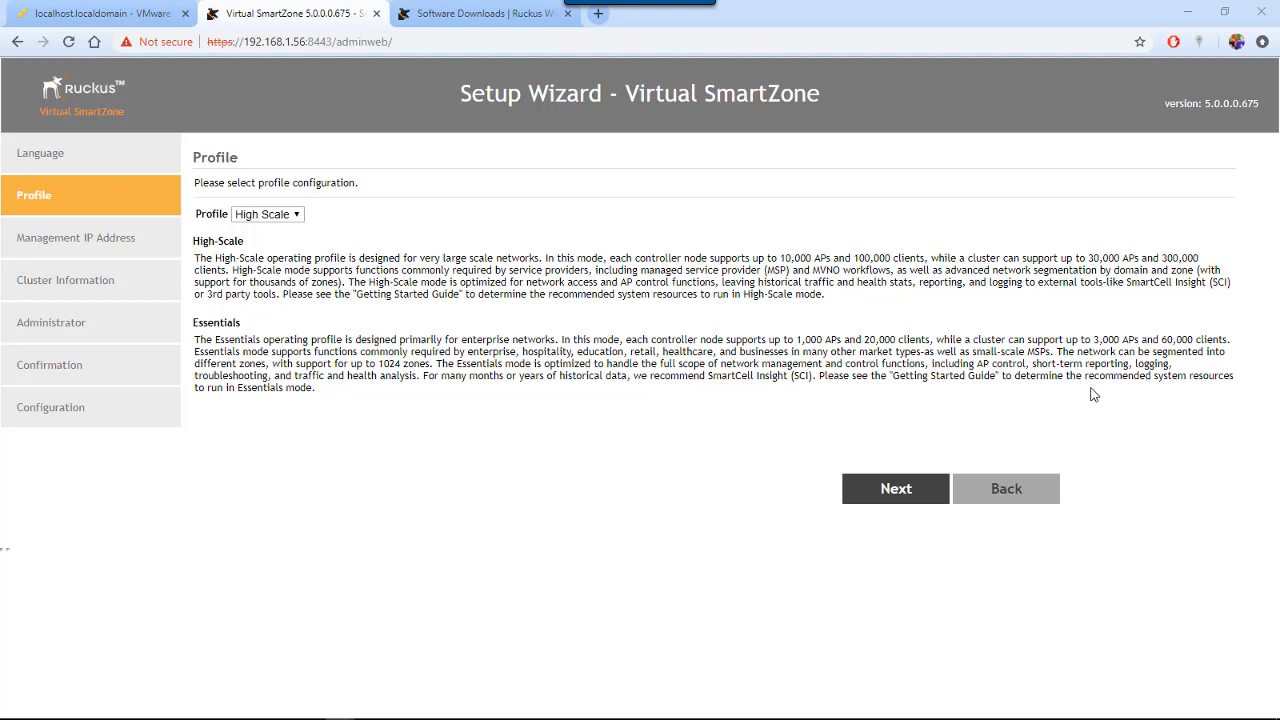
pyautogui.click(903, 496)
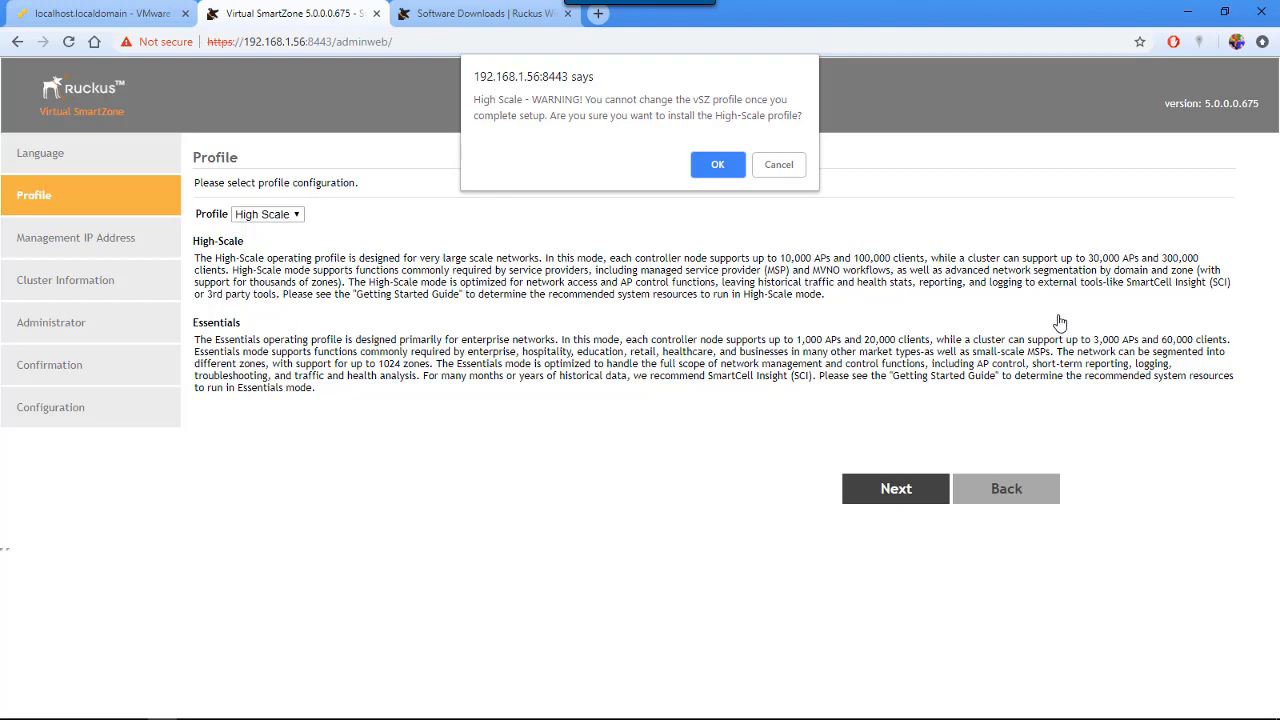
pyautogui.click(718, 164)
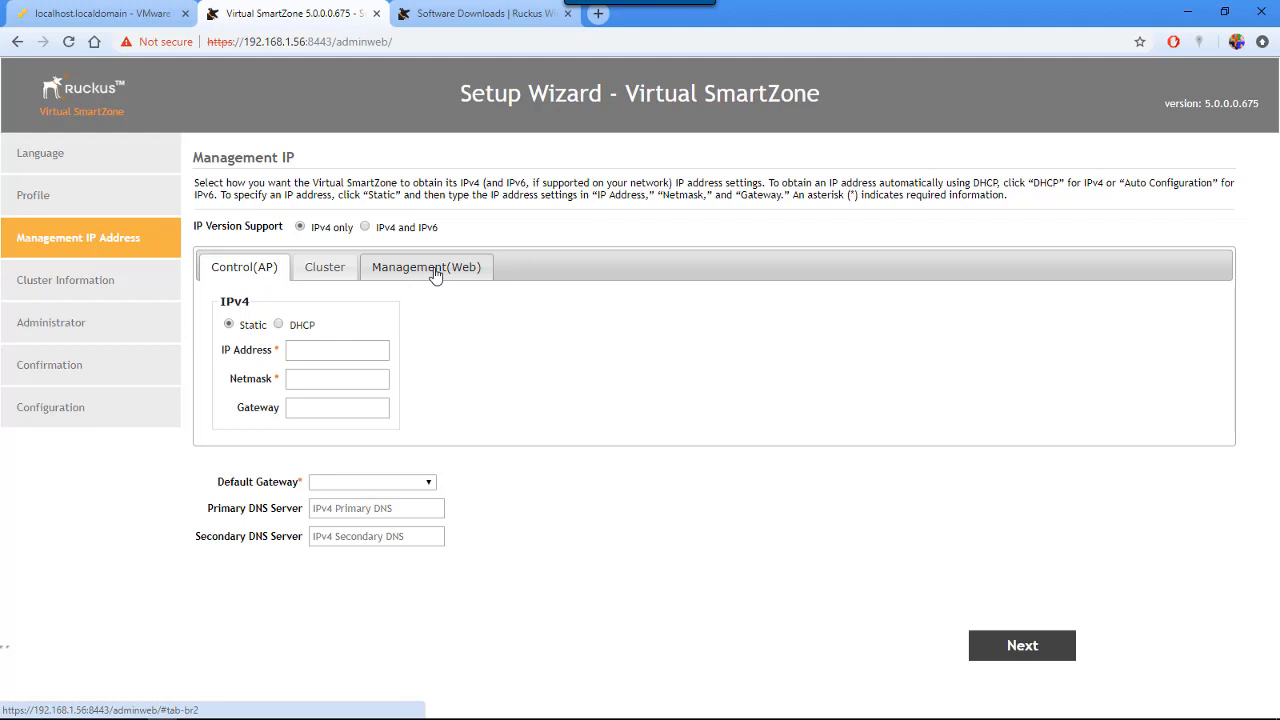
# Keep IPv4 only and give Control(AP) the static IP 192.168.100.212, netmask 255.255.255.0 and gateway 192.168.100.1.
pyautogui.click(365, 228)
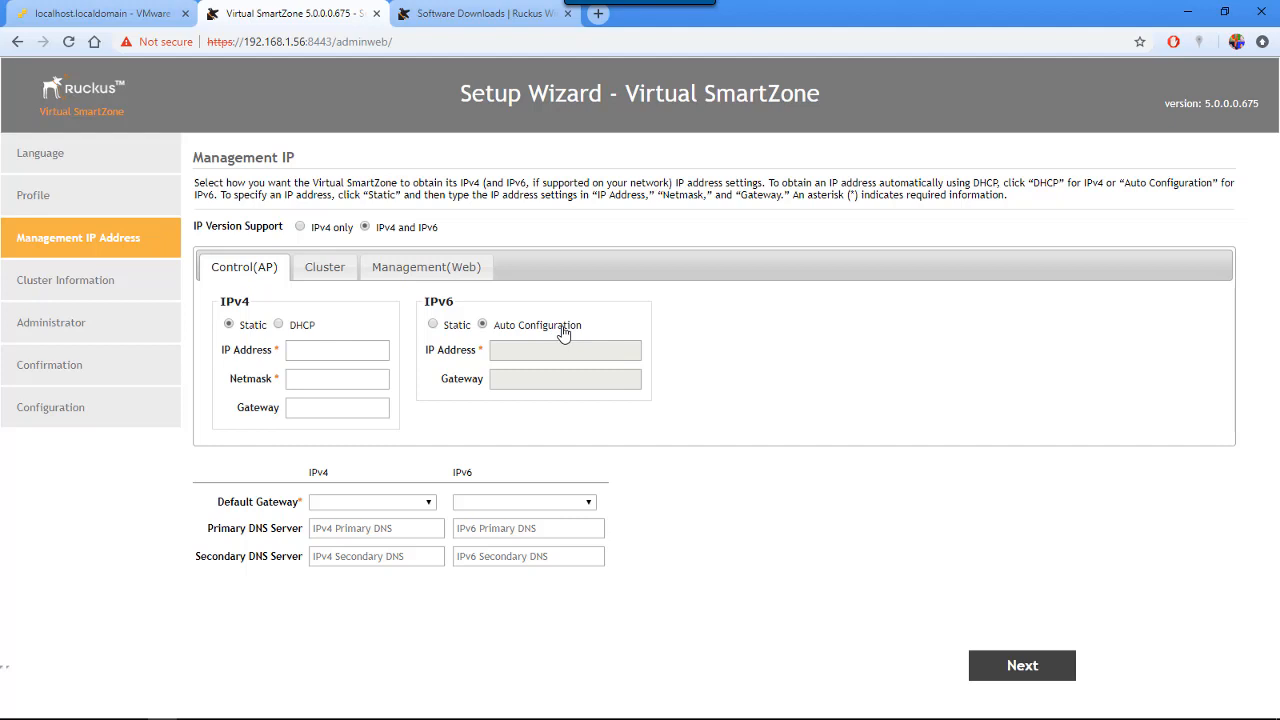
pyautogui.click(301, 228)
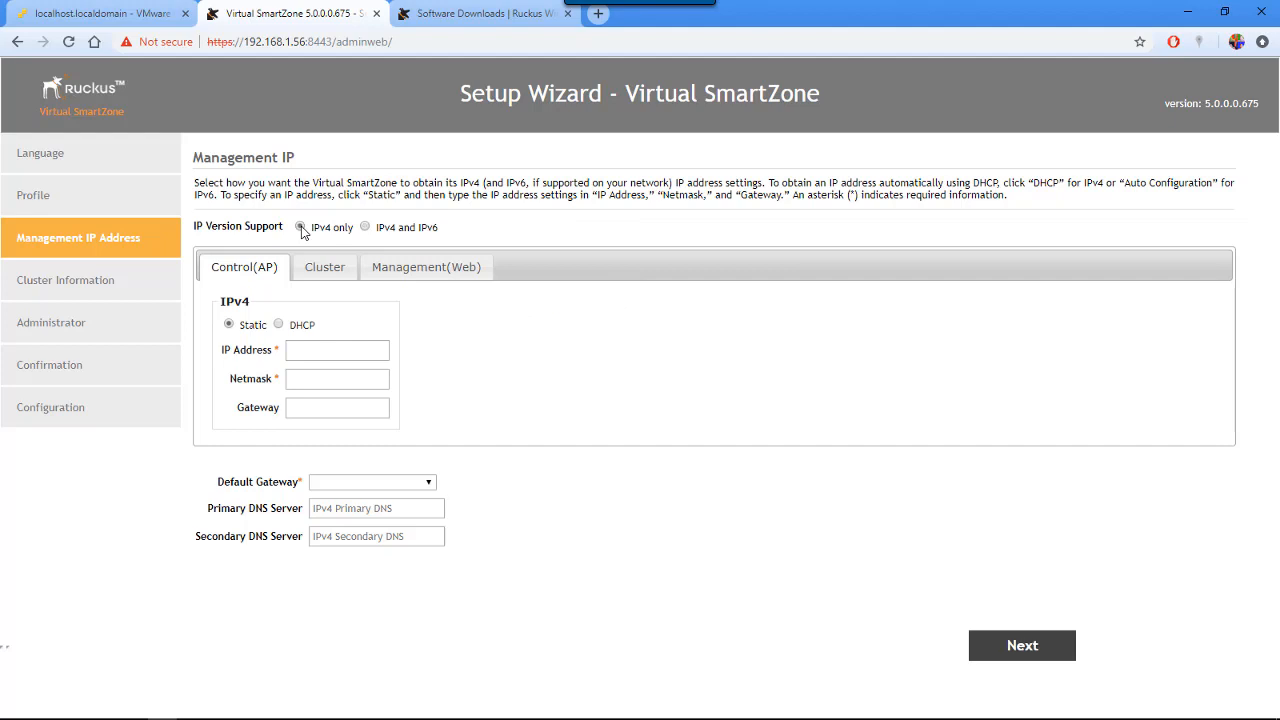
pyautogui.click(325, 352)
pyautogui.click(372, 347)
pyautogui.write('192.168.100.212')
pyautogui.press('Tab')
pyautogui.write('255.255.255.0')
pyautogui.press('Tab')
pyautogui.write('192.168.100.1')
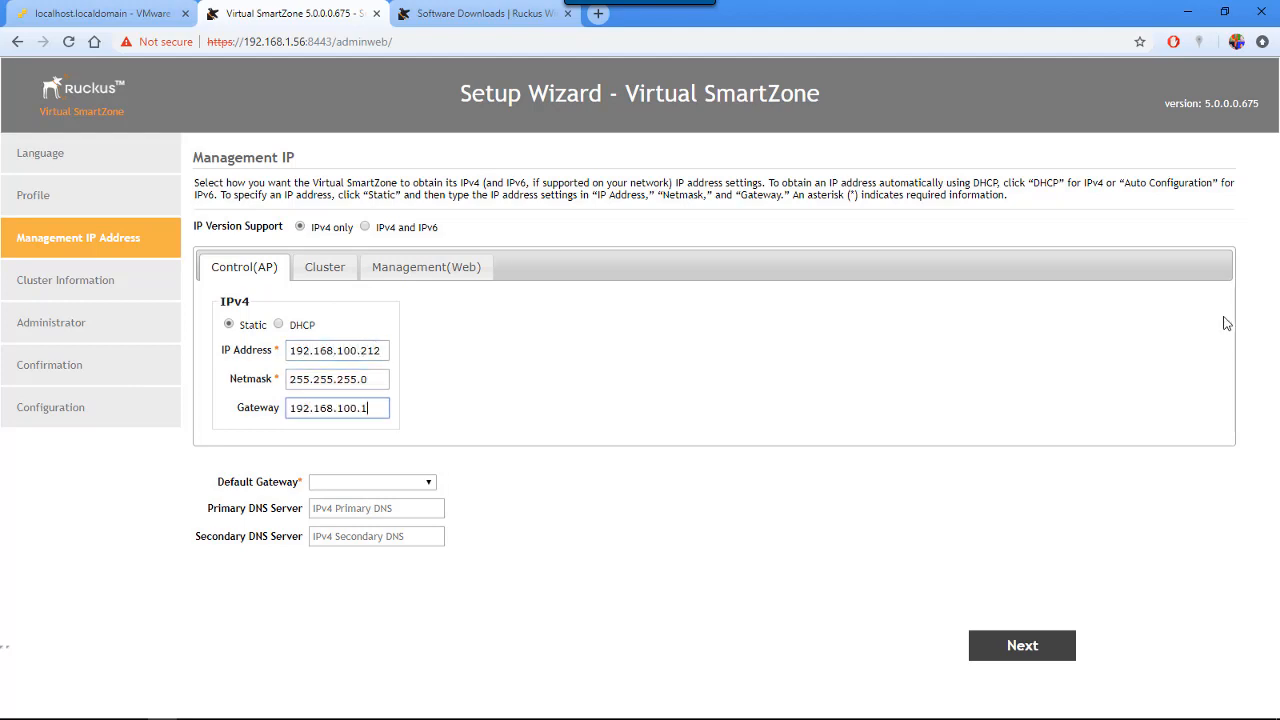
# Give the Cluster interface the static IP 10.10.10.212, netmask 255.255.255.0 and gateway 10.10.10.1.
pyautogui.click(328, 268)
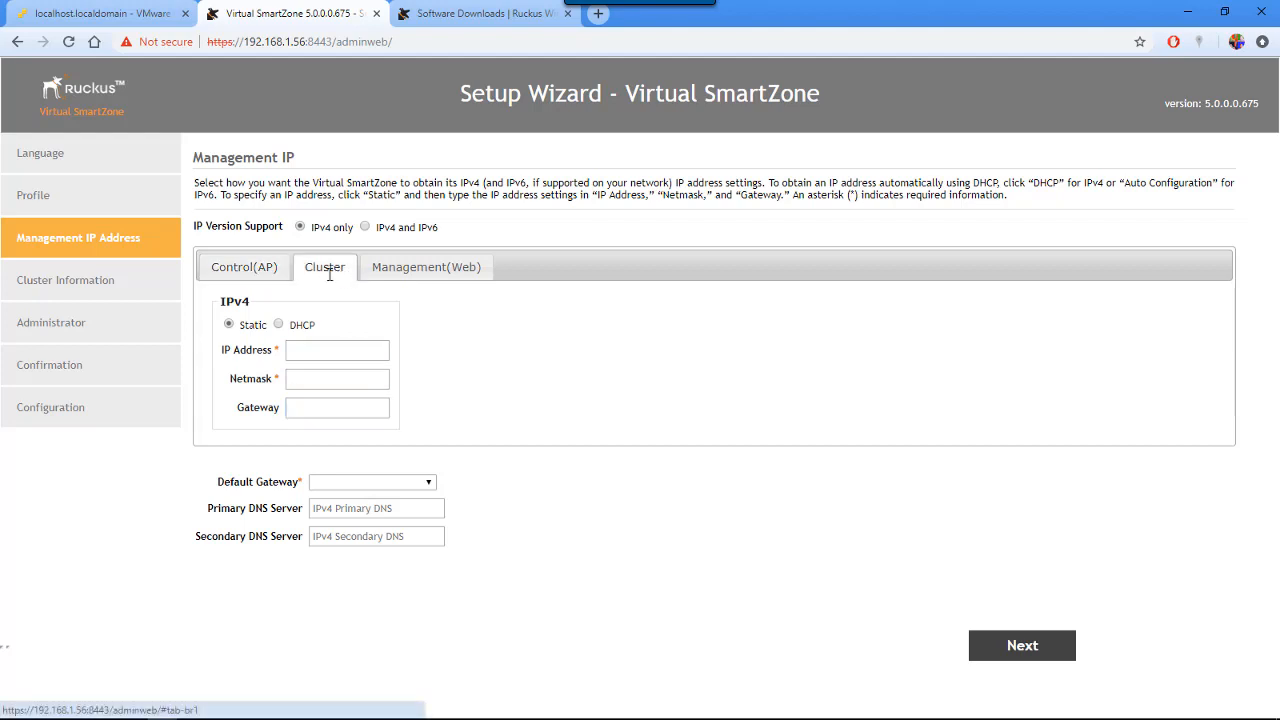
pyautogui.click(319, 348)
pyautogui.write('10.10.10.212')
pyautogui.press('Tab')
pyautogui.write('255.255.255.0')
pyautogui.press('Tab')
pyautogui.write('10.10.10.1')
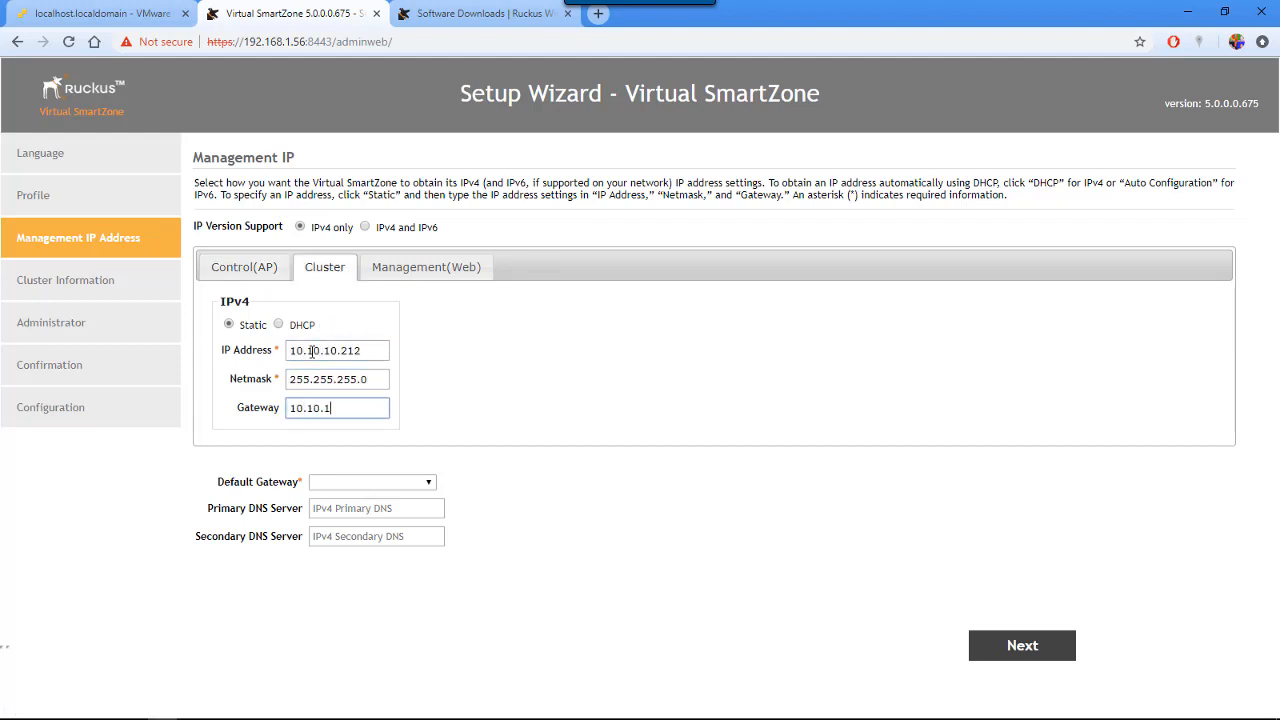
# Give Management(Web) the static IP 192.168.1.212, netmask 255.255.255.0 and gateway 192.168.1.1, and review the Cluster and Control(AP) settings.
pyautogui.click(424, 270)
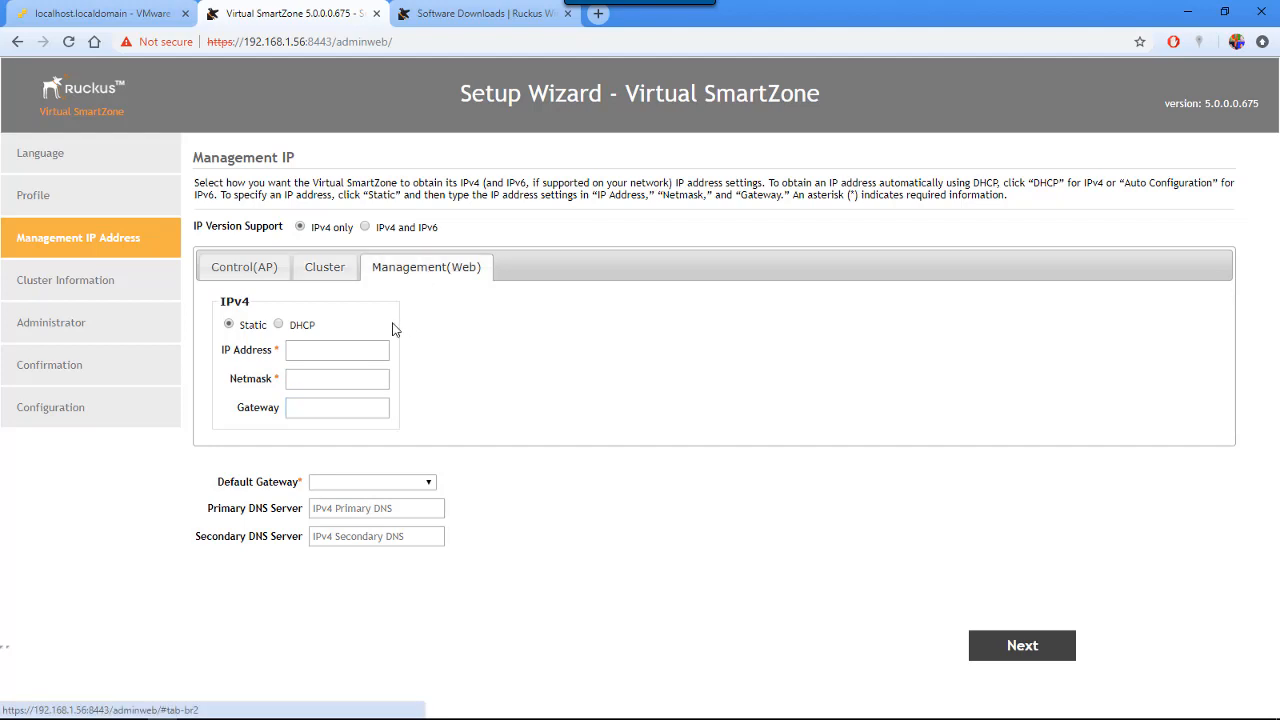
pyautogui.click(344, 348)
pyautogui.write('192.168.1.212')
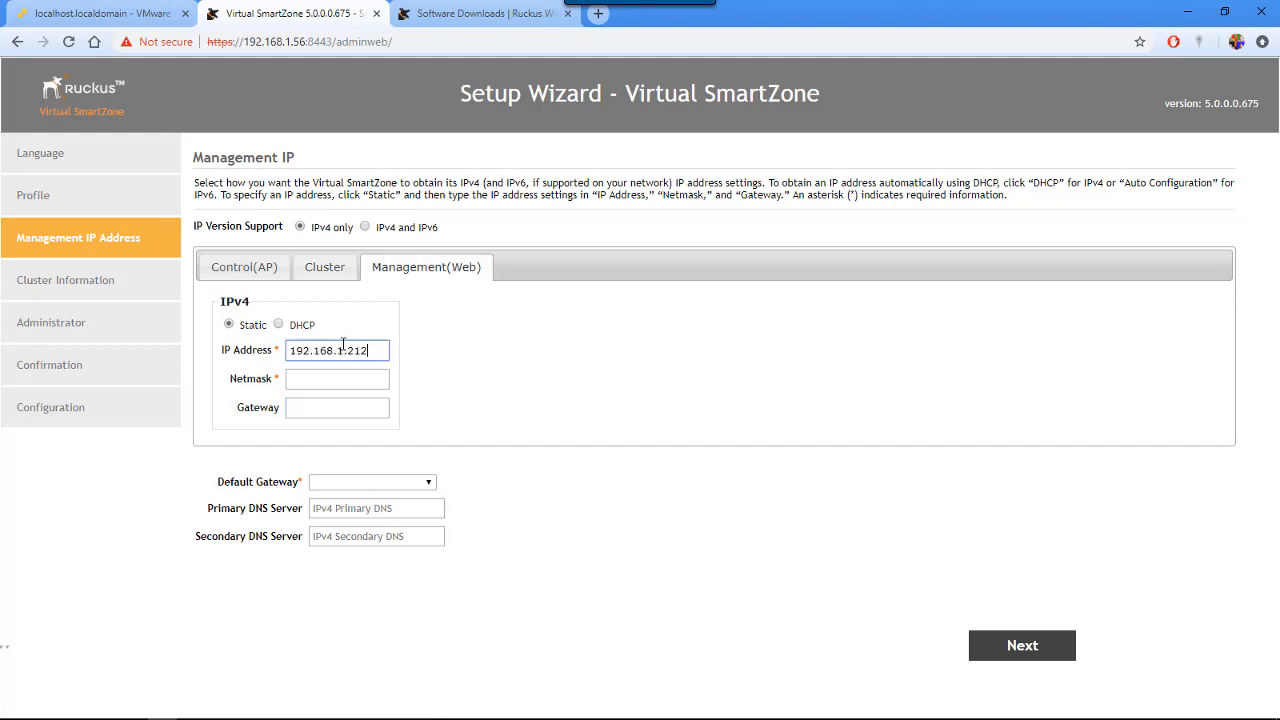
pyautogui.press('Tab')
pyautogui.write('255.255.255.0')
pyautogui.press('Tab')
pyautogui.write('192.168.1.1')
pyautogui.click(406, 382)
pyautogui.click(326, 272)
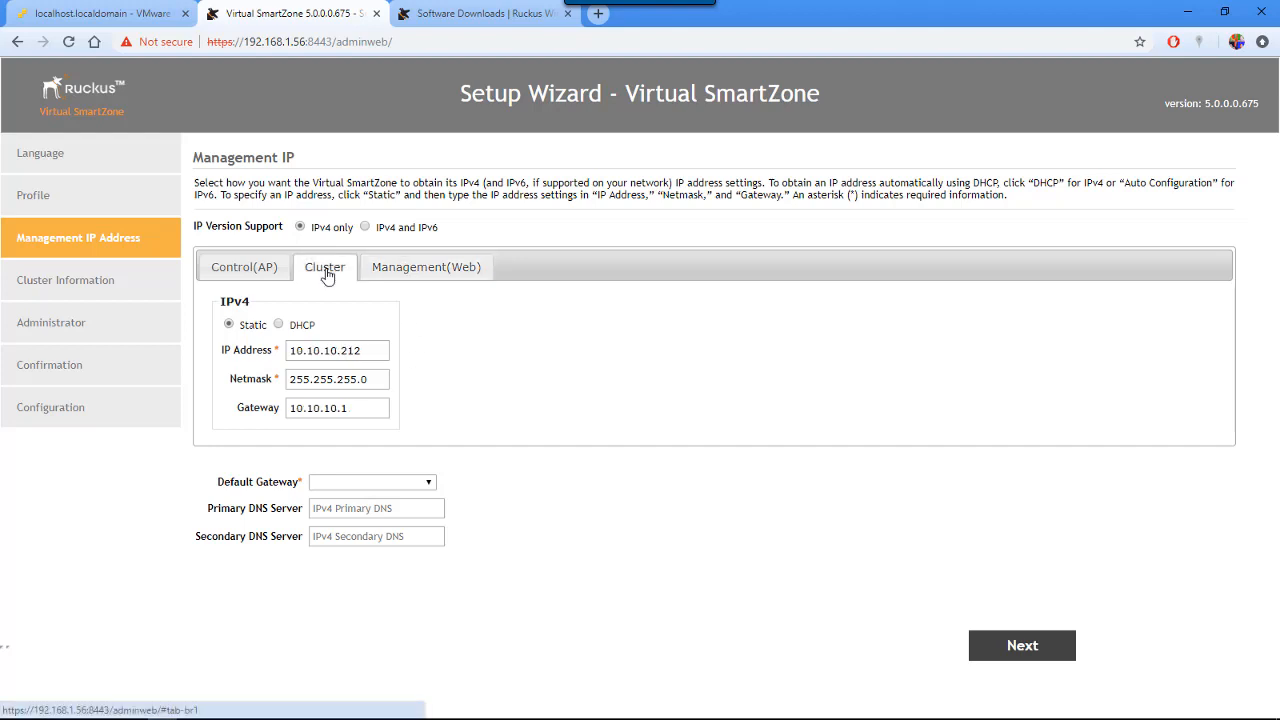
pyautogui.click(248, 266)
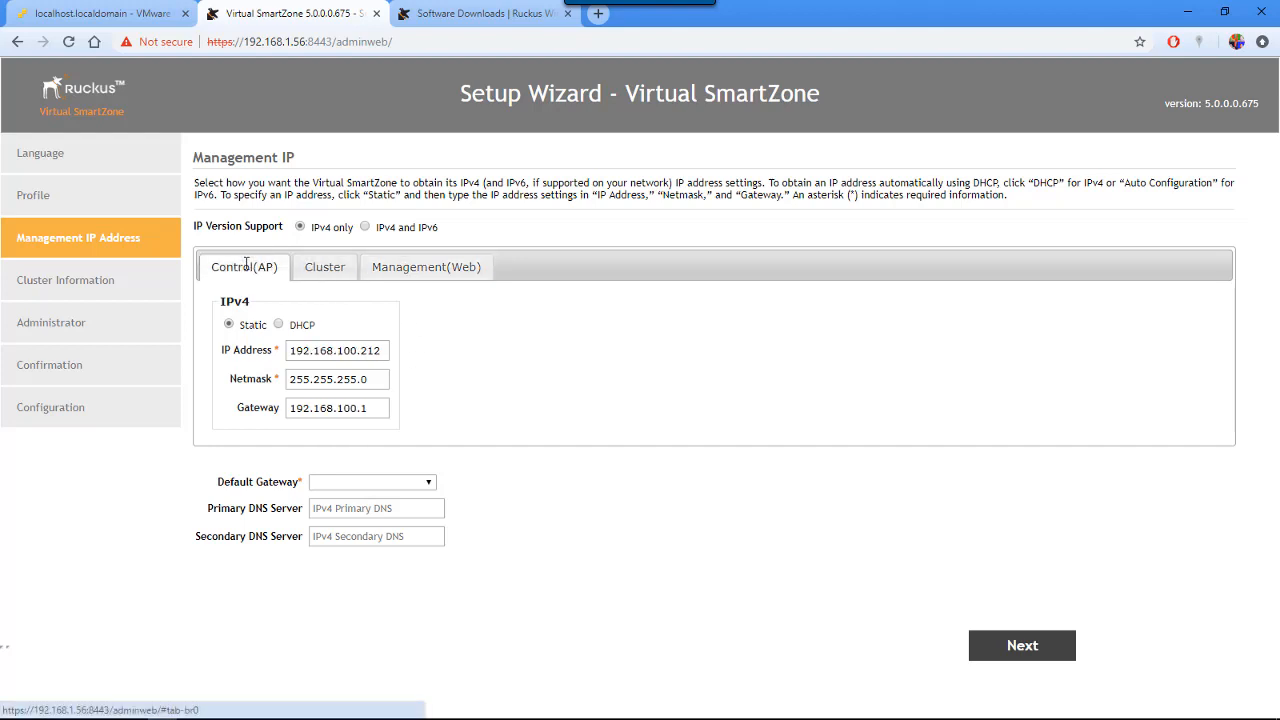
# Set the default gateway to Management(Web), the primary DNS server to 8.8.8.8 and the secondary to 8.8.4.4.
pyautogui.click(430, 483)
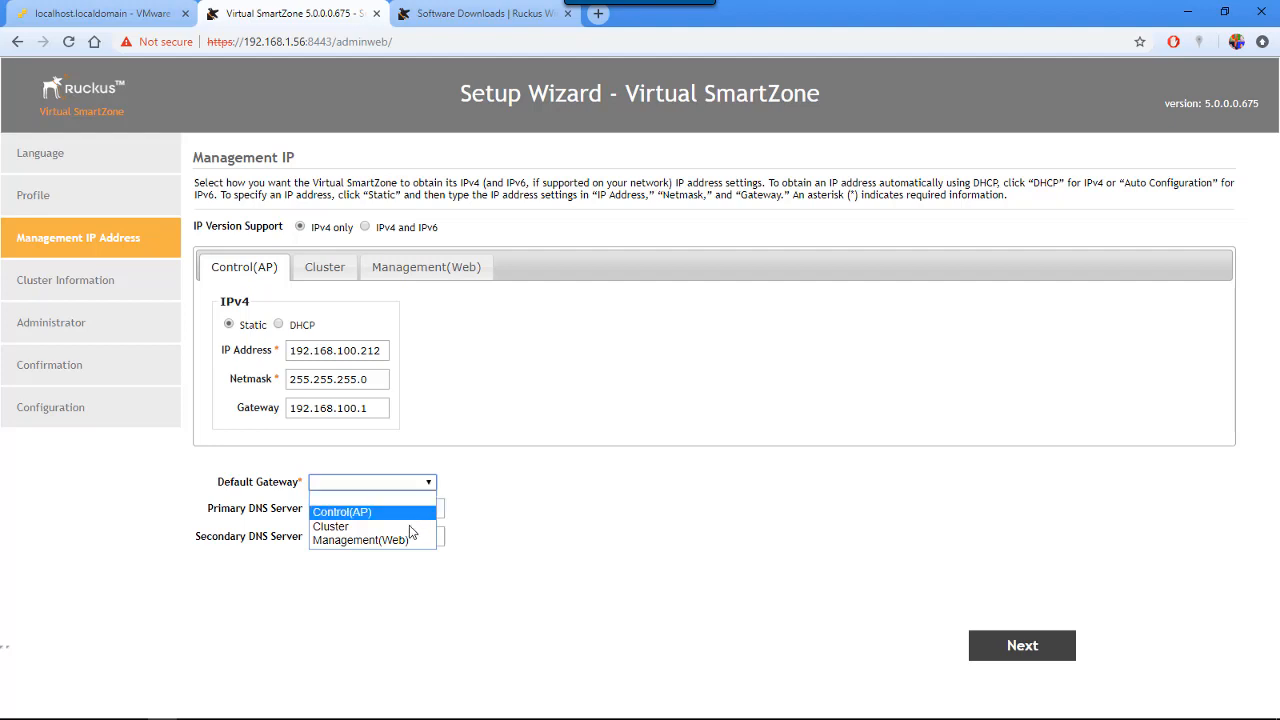
pyautogui.click(380, 540)
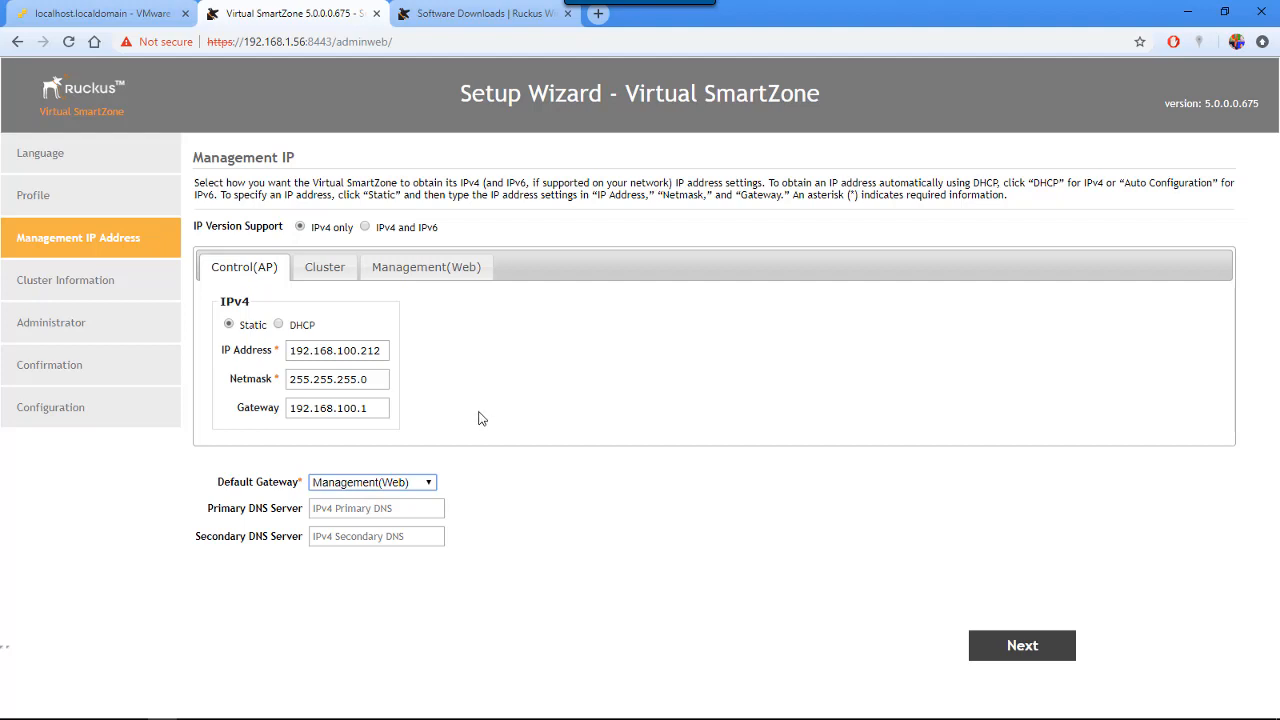
pyautogui.click(415, 510)
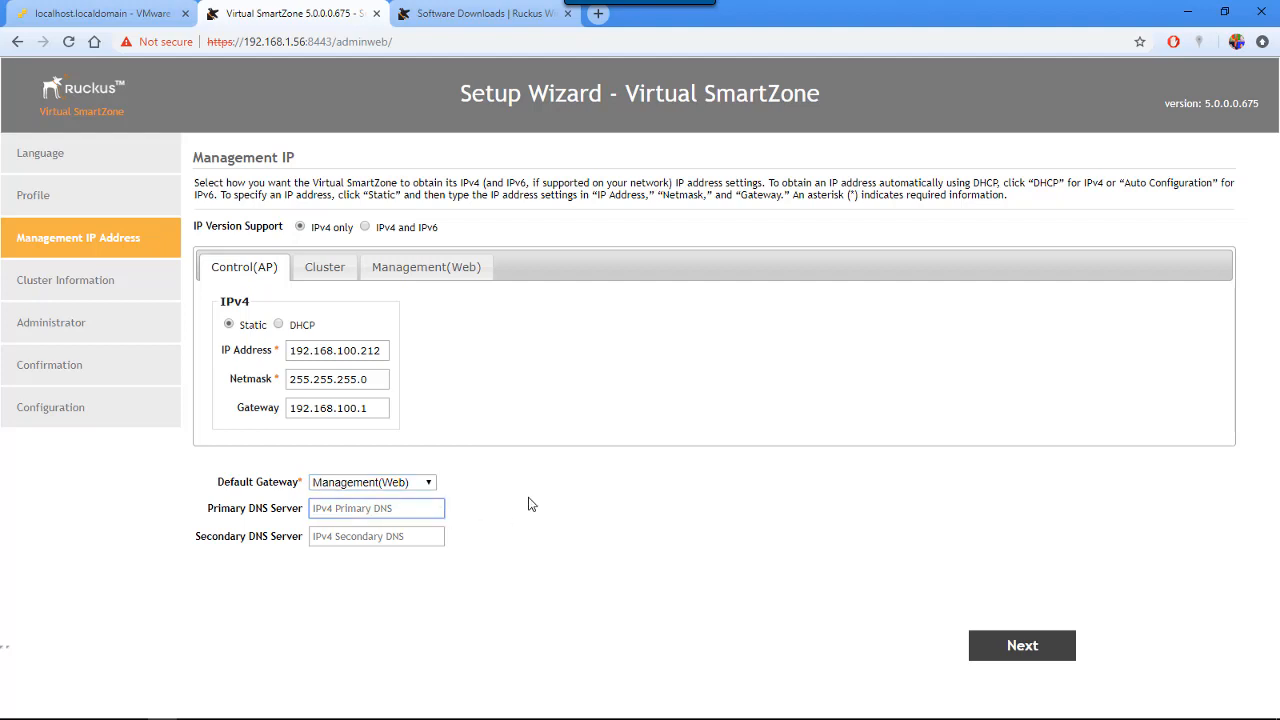
pyautogui.write('8.8.8.8')
pyautogui.press('Tab')
pyautogui.write('8.8.4.4')
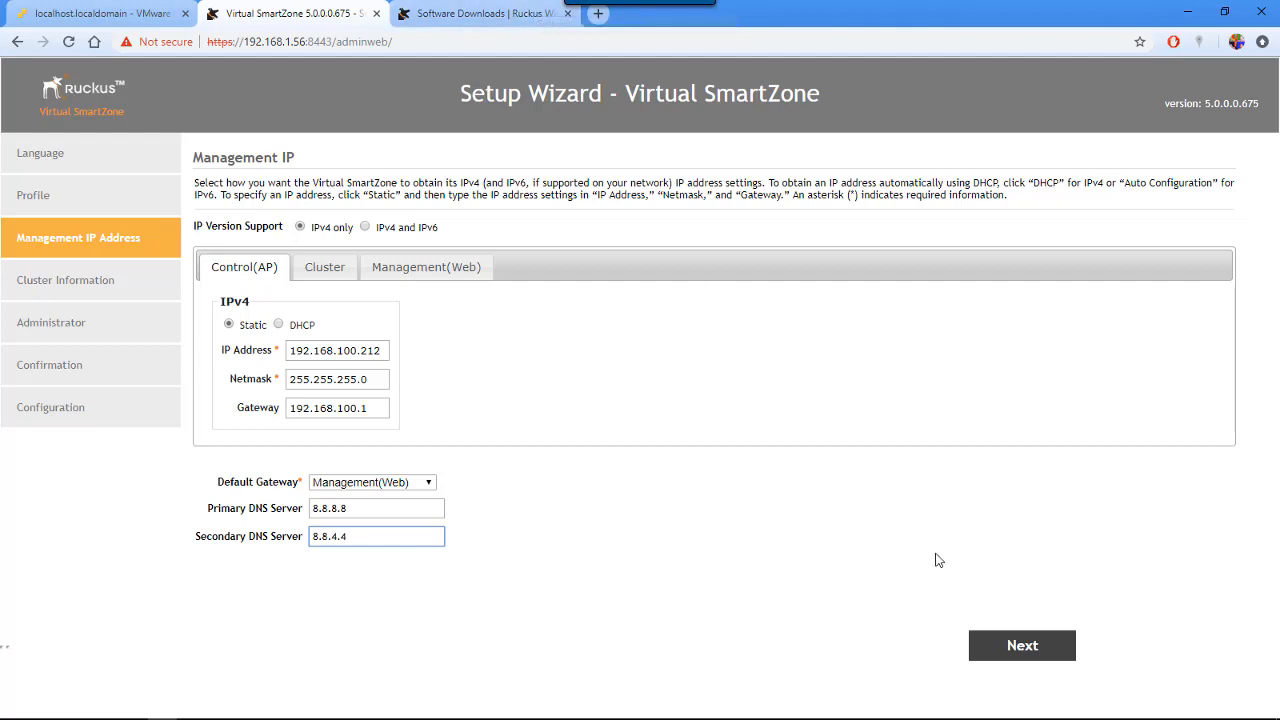
# Submit the management IP settings and proceed past the certificate warning for 192.168.1.212.
pyautogui.click(1030, 646)
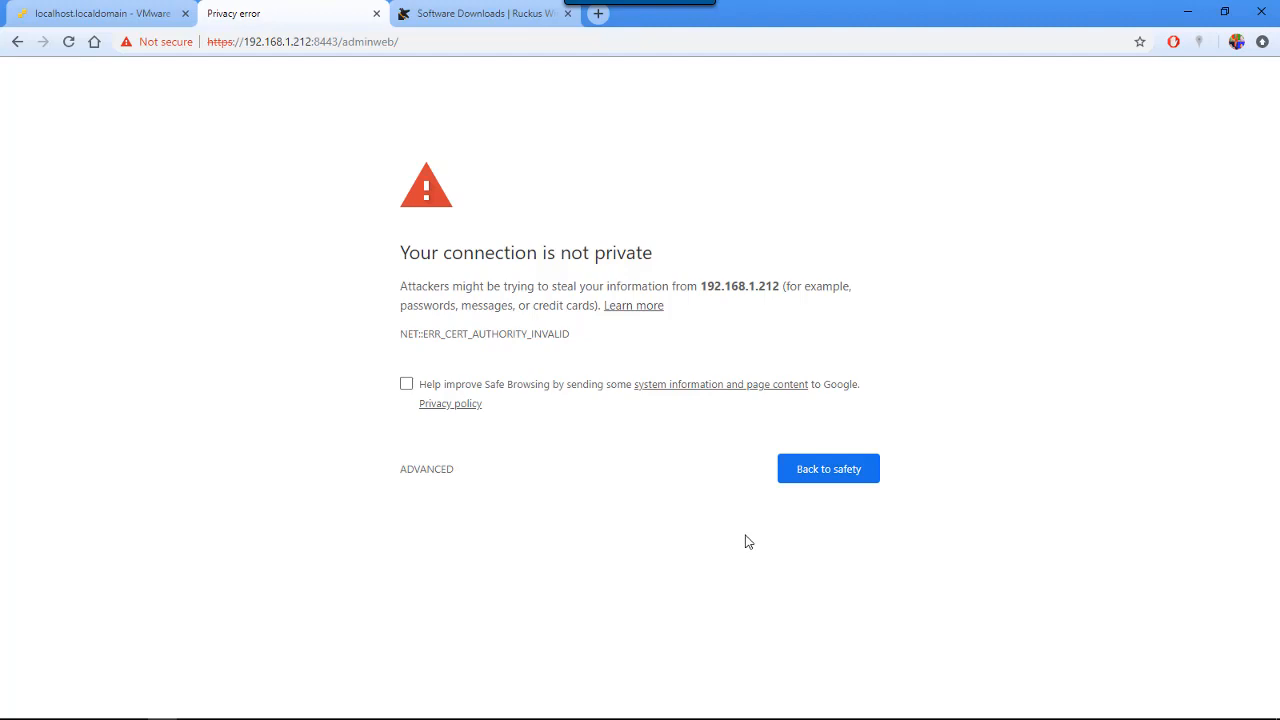
pyautogui.click(426, 469)
pyautogui.click(486, 592)
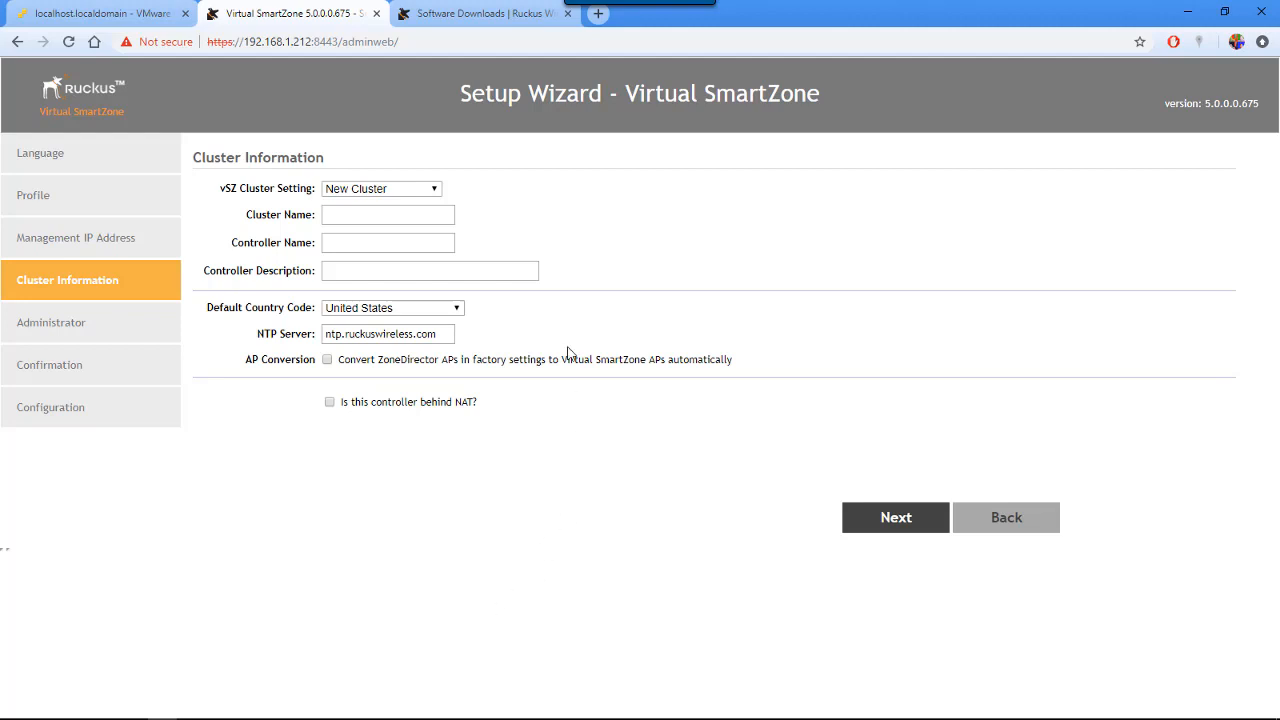
pyautogui.click(436, 192)
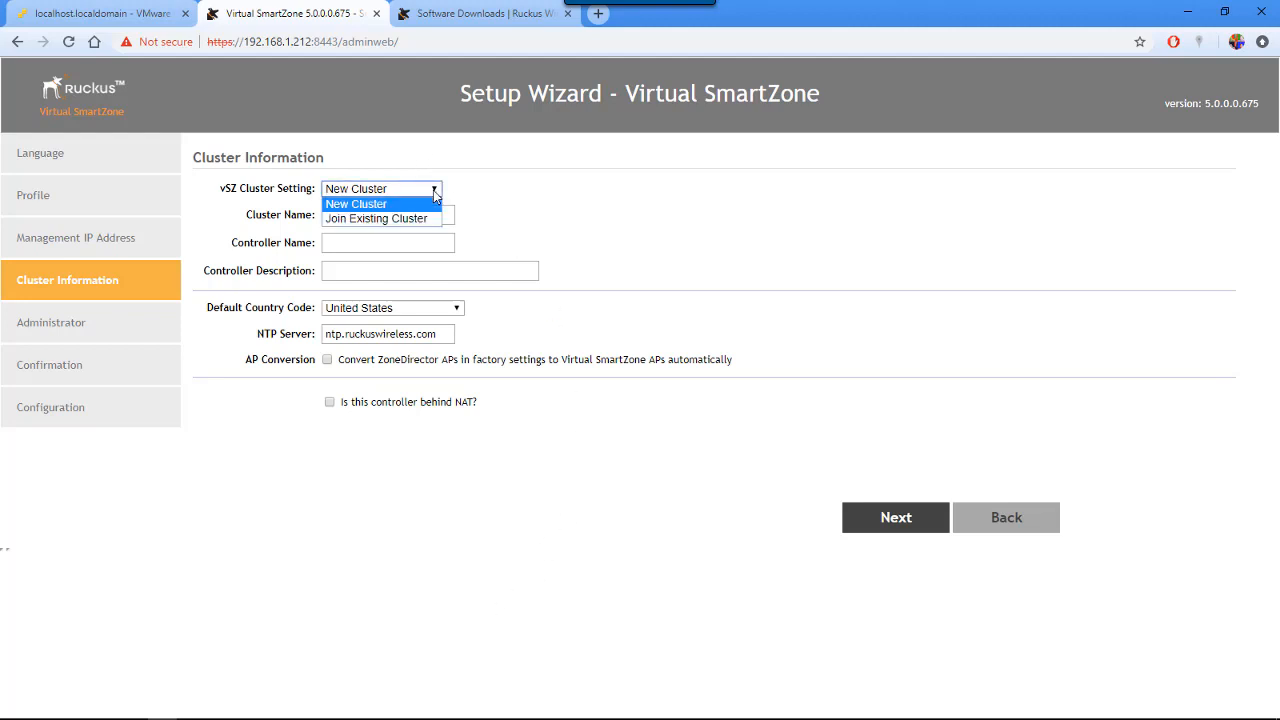
pyautogui.click(421, 219)
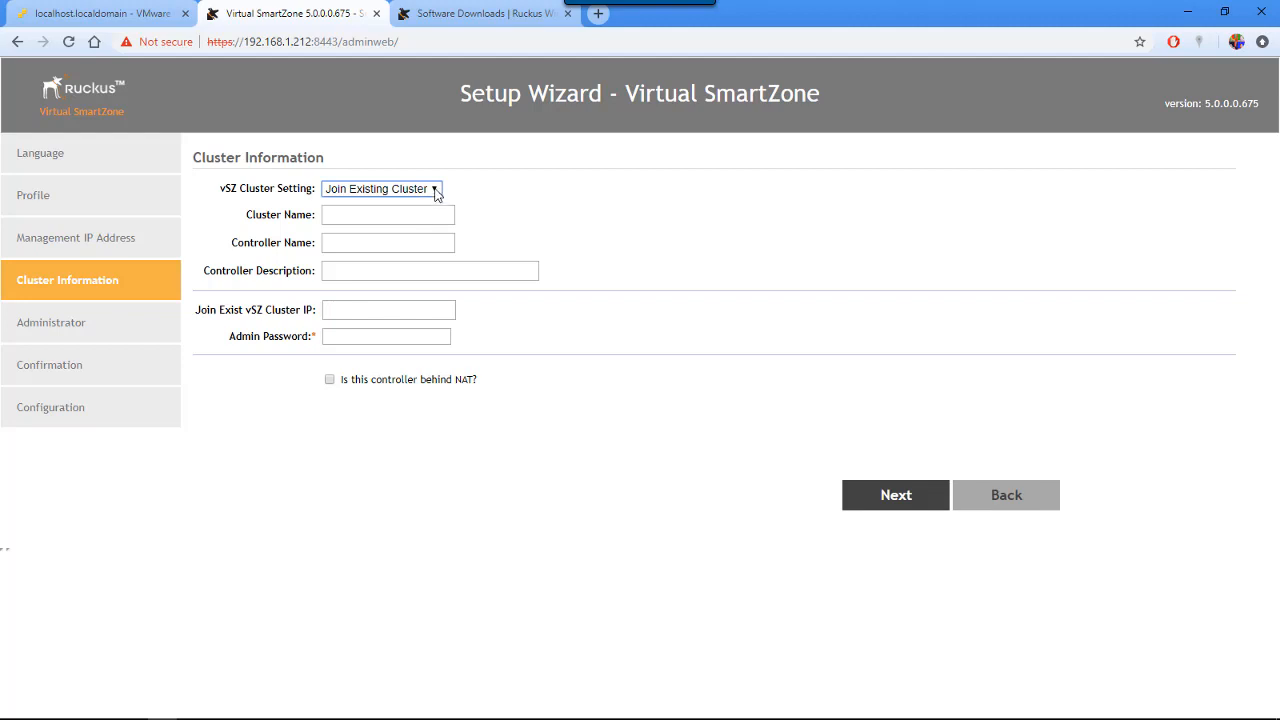
pyautogui.click(436, 192)
pyautogui.click(429, 200)
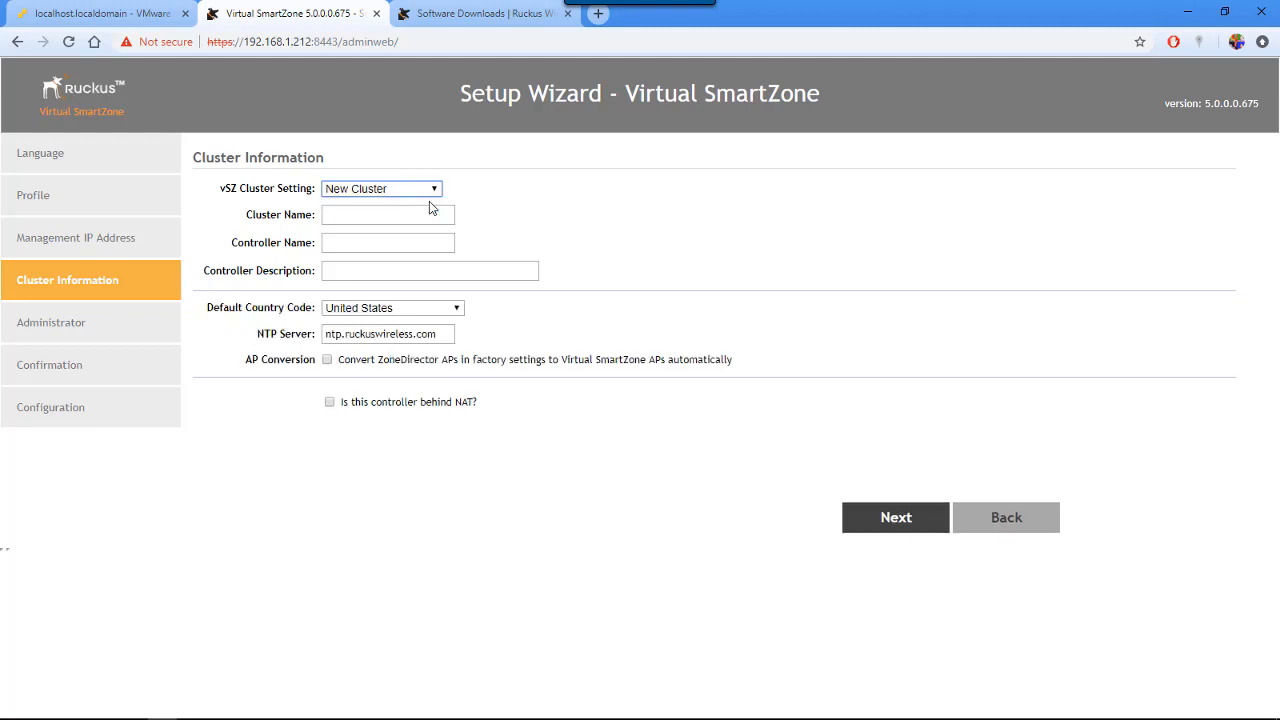
# Name the new cluster vszh-cluster and its controller vszh-01.
pyautogui.click(424, 213)
pyautogui.write('vszh-cluster')
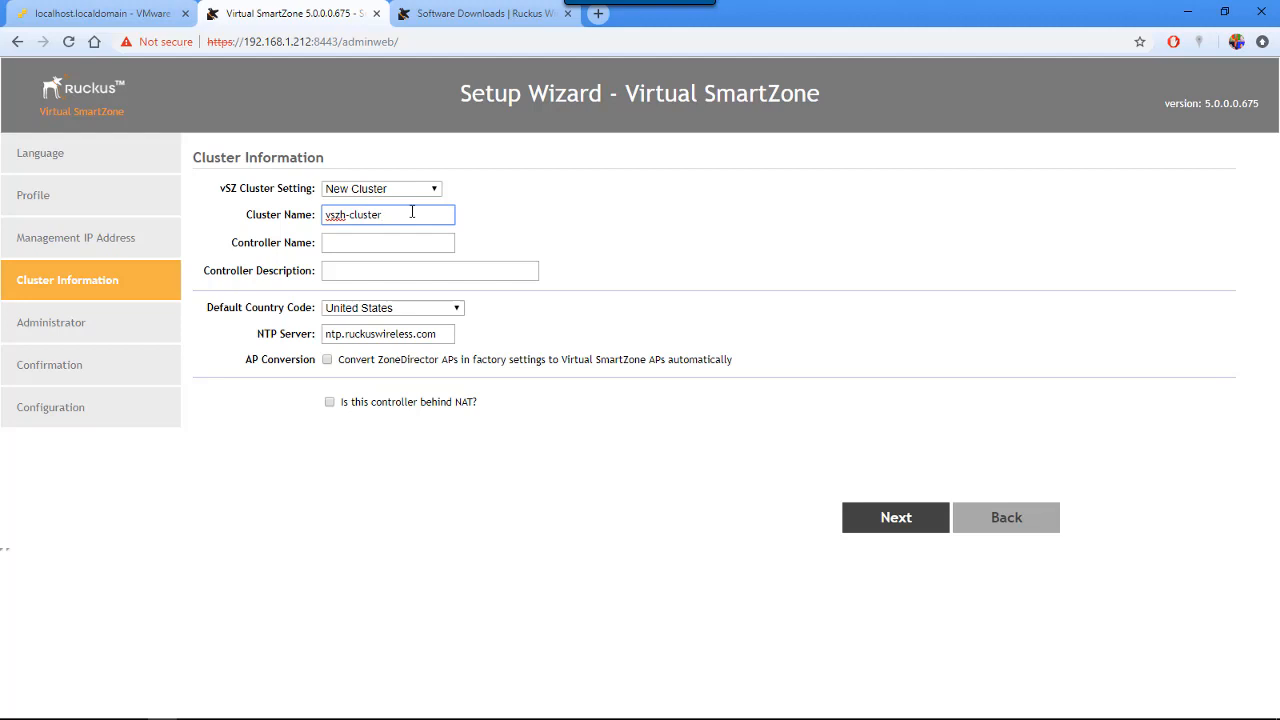
pyautogui.press('Tab')
pyautogui.write('vszh-01')
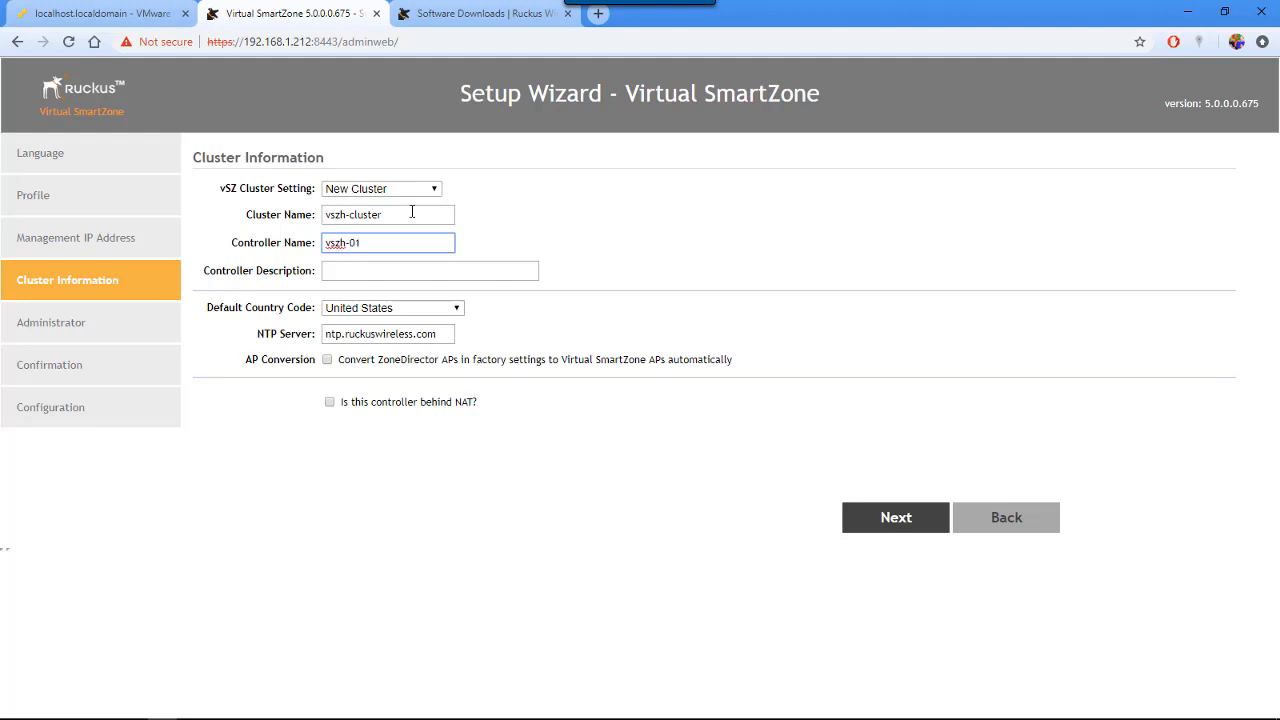
# Set the controller description to "First controller in SZ demo" and review the default country code choices, keeping United States.
pyautogui.press('Tab')
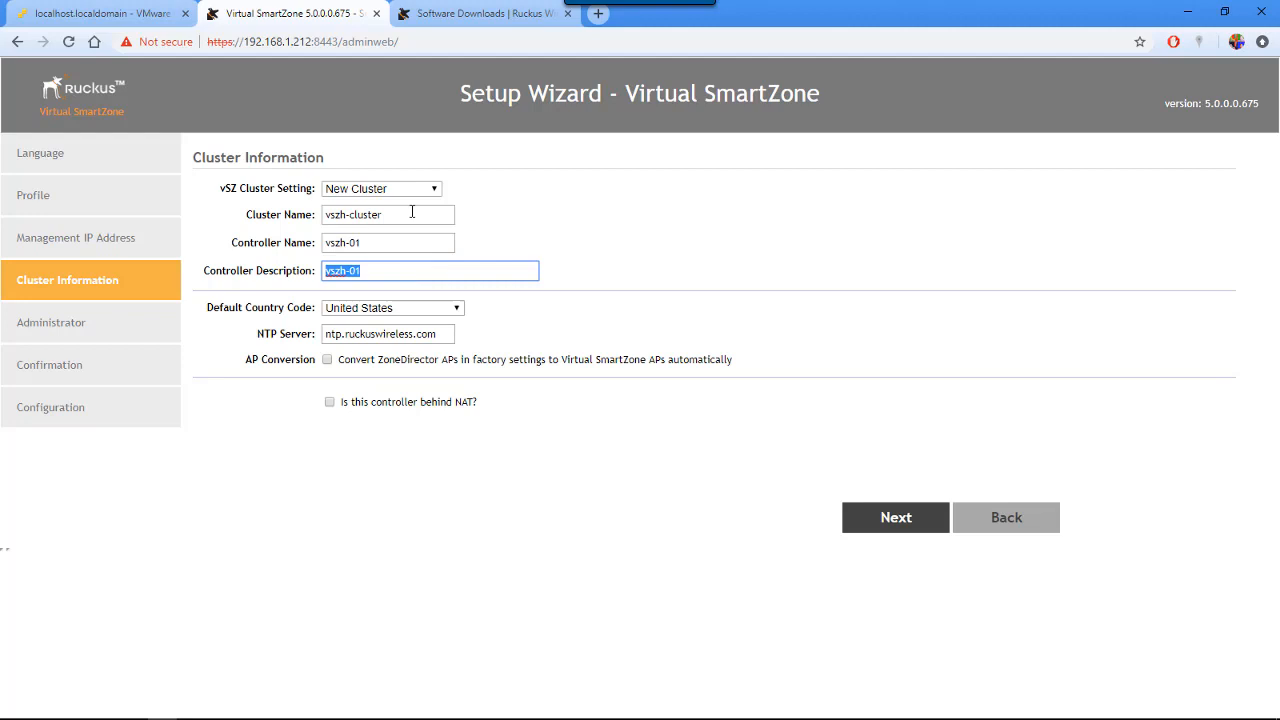
pyautogui.write('First controller in SZ demo')
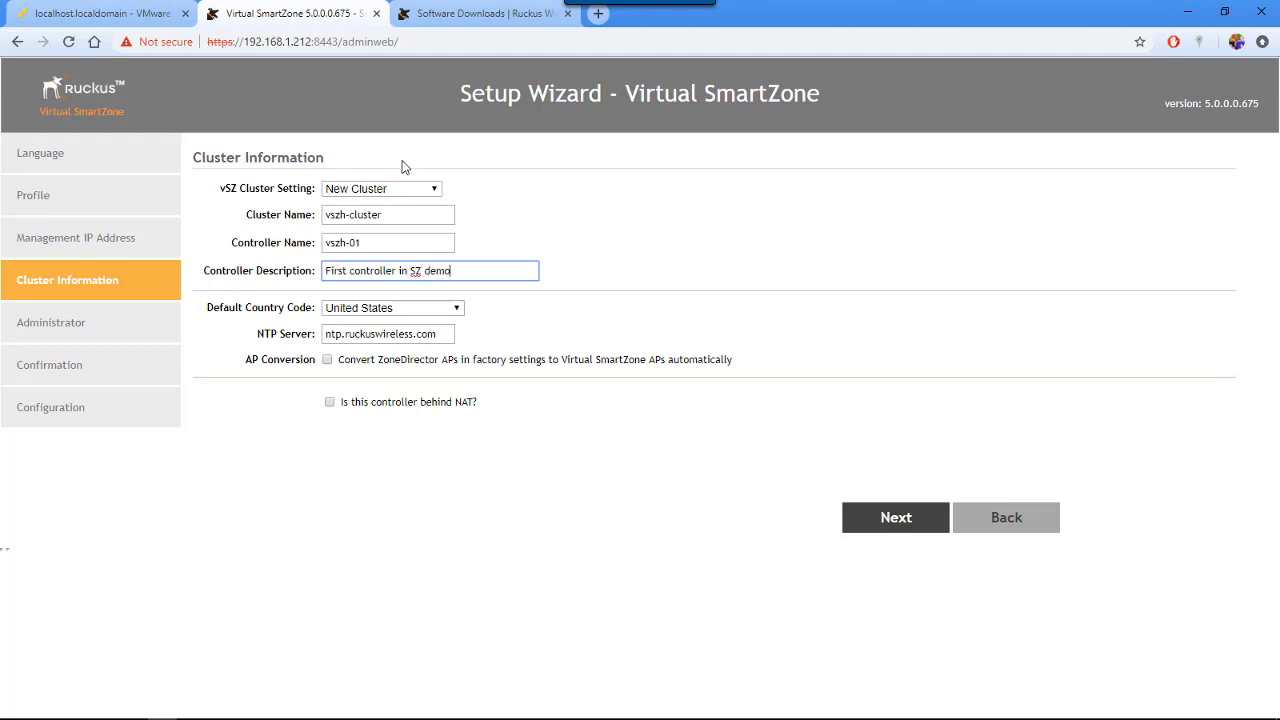
pyautogui.click(456, 311)
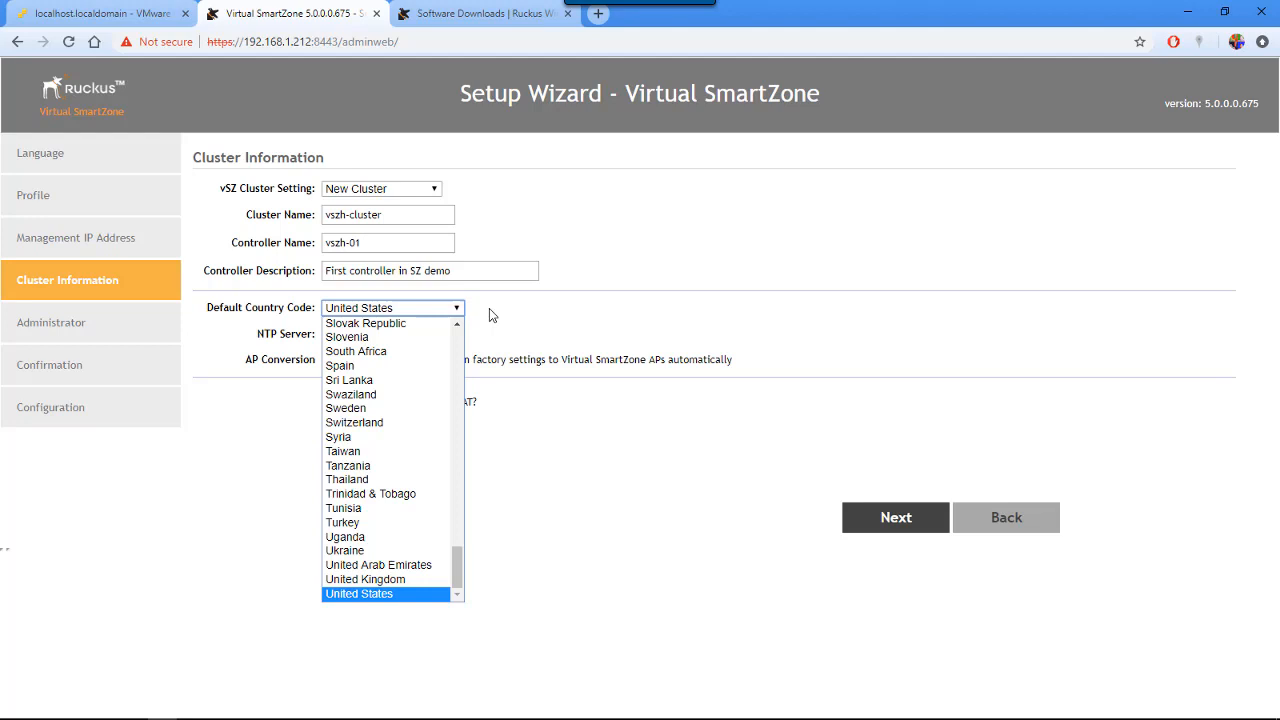
pyautogui.click(489, 308)
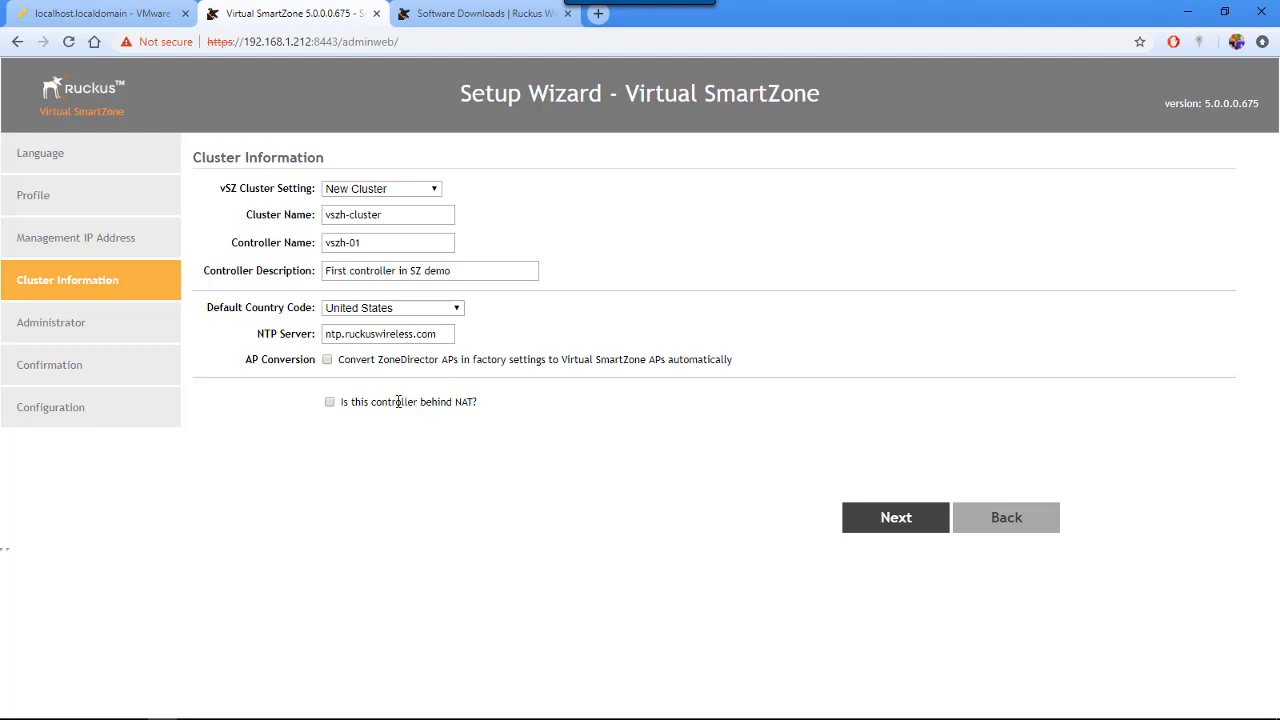
# Inspect the controller-behind-NAT option, leave it disabled, and submit the cluster information, accepting the system time in place of the NTP server.
pyautogui.click(332, 402)
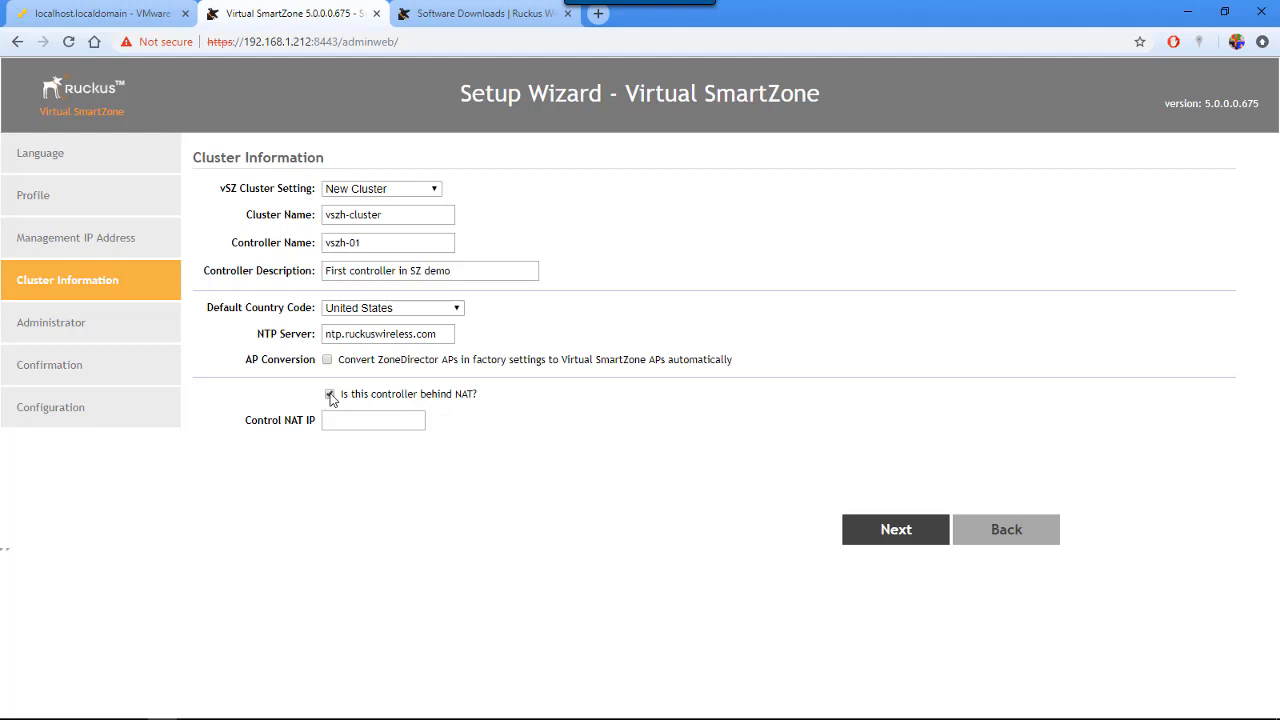
pyautogui.click(330, 395)
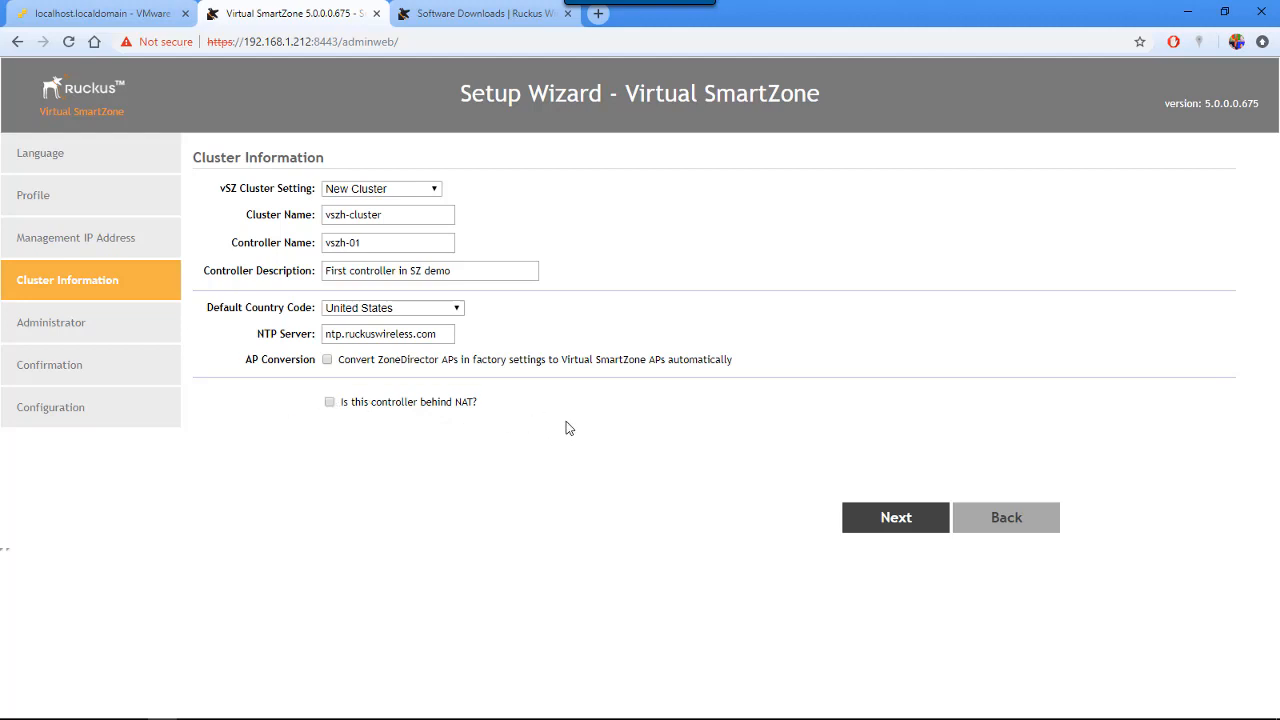
pyautogui.click(912, 520)
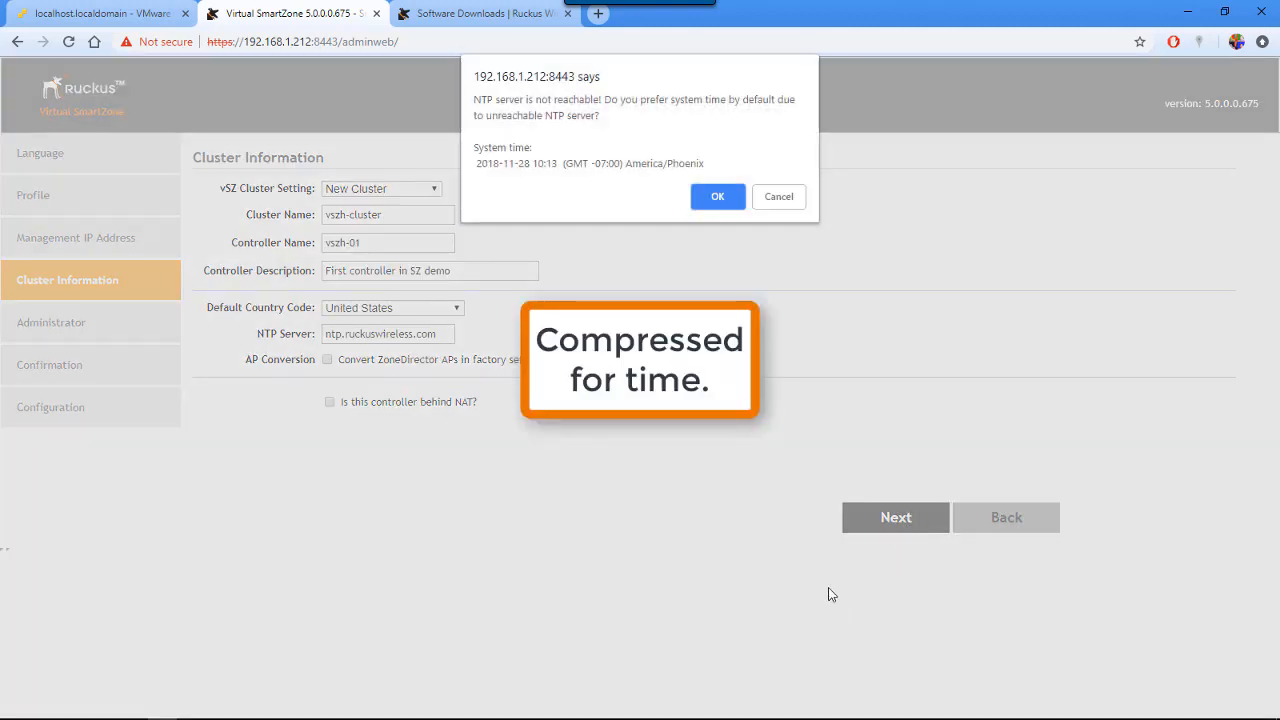
pyautogui.click(716, 197)
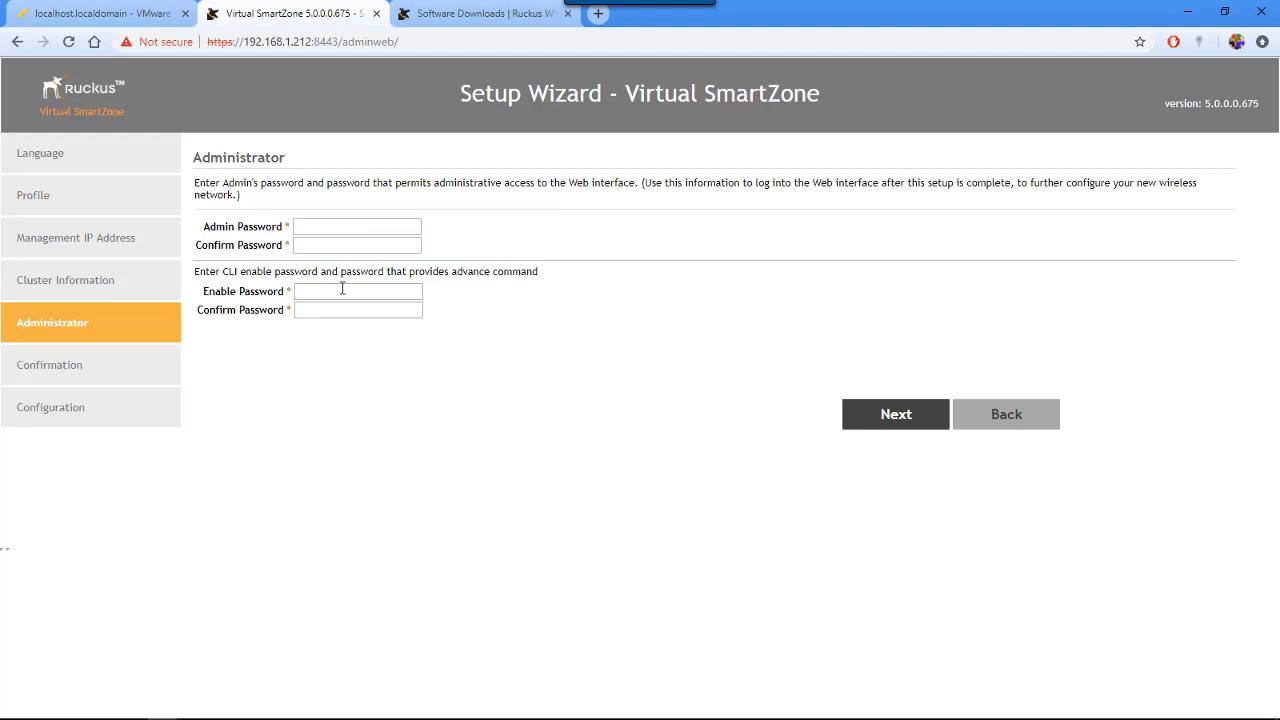
# Enter and confirm the admin password for the web interface.
pyautogui.click(342, 228)
pyautogui.write('••••••••••')
pyautogui.press('Tab')
pyautogui.write('••••••••••')
# Enter and confirm the CLI enable password, and submit the administrator settings.
pyautogui.press('Tab')
pyautogui.write('••••••••••')
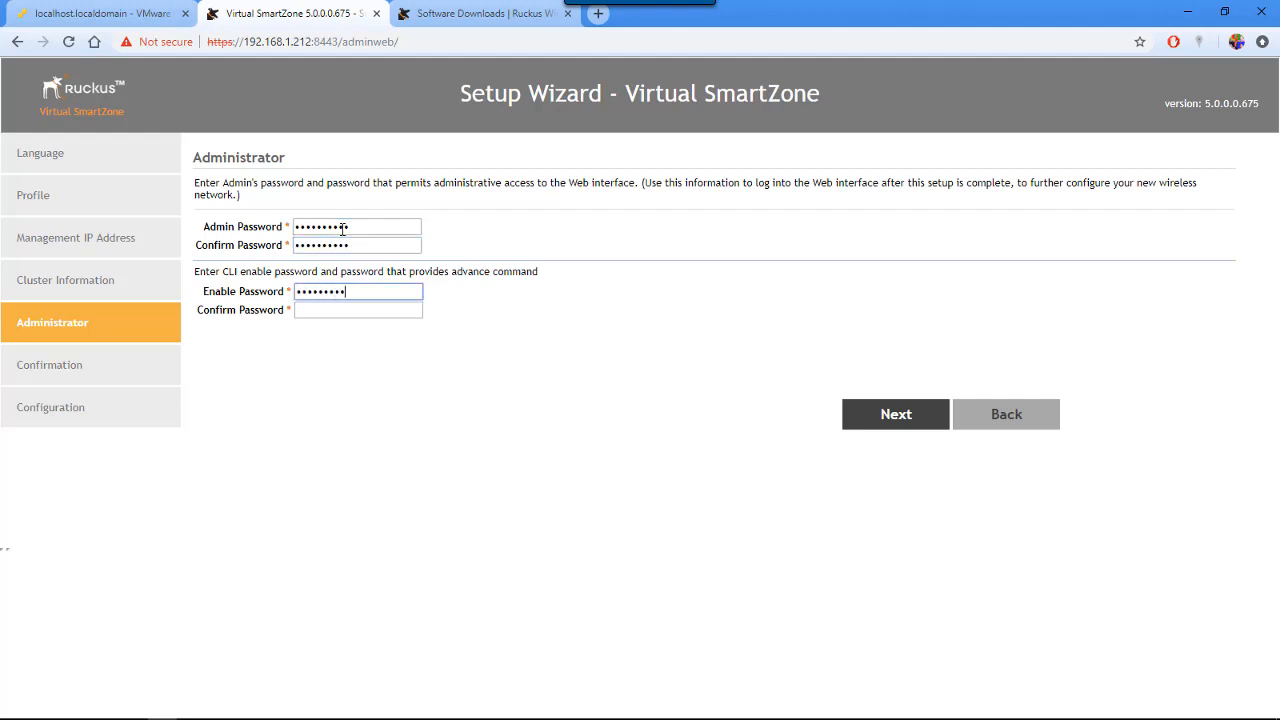
pyautogui.press('Tab')
pyautogui.write('••••••••••')
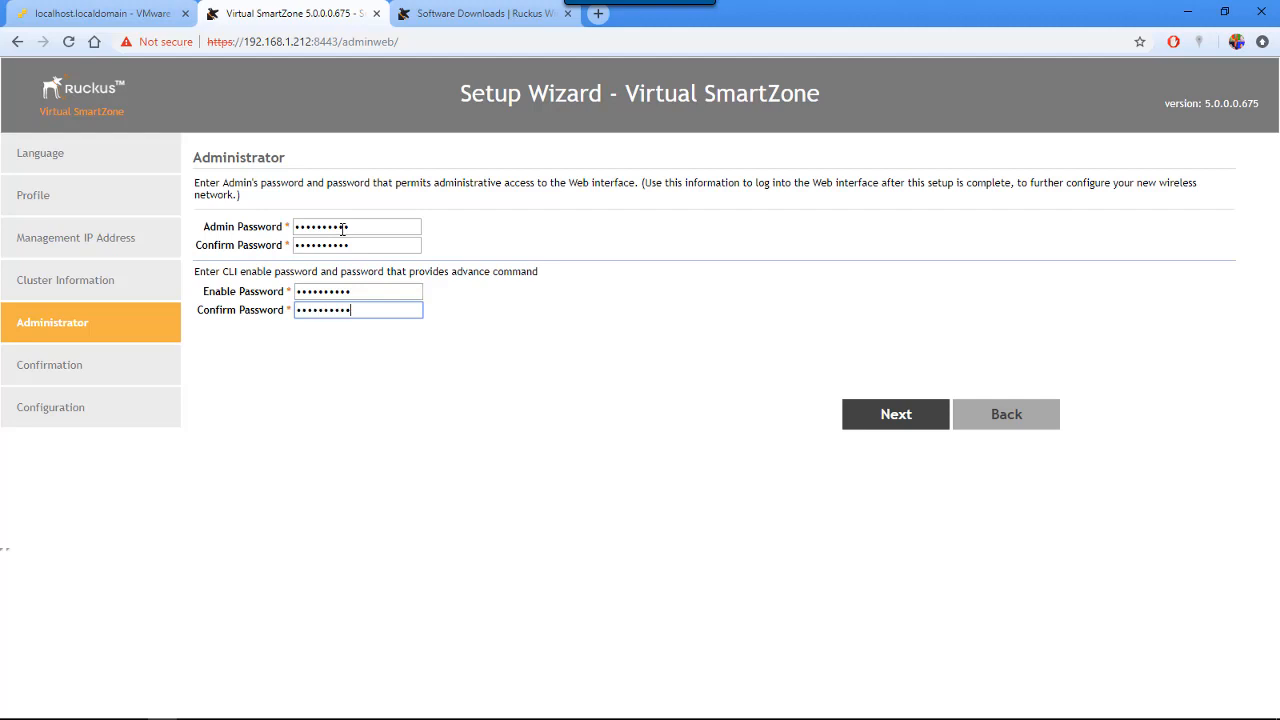
pyautogui.click(896, 416)
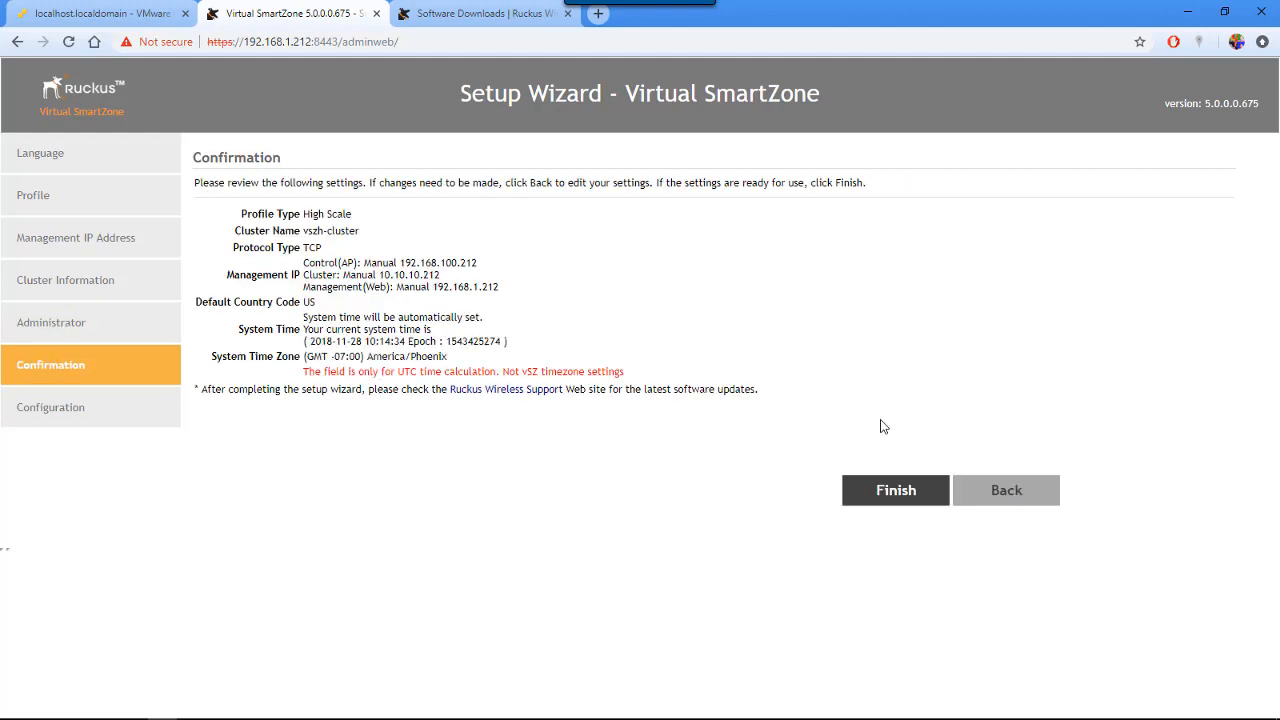
pyautogui.click(893, 492)
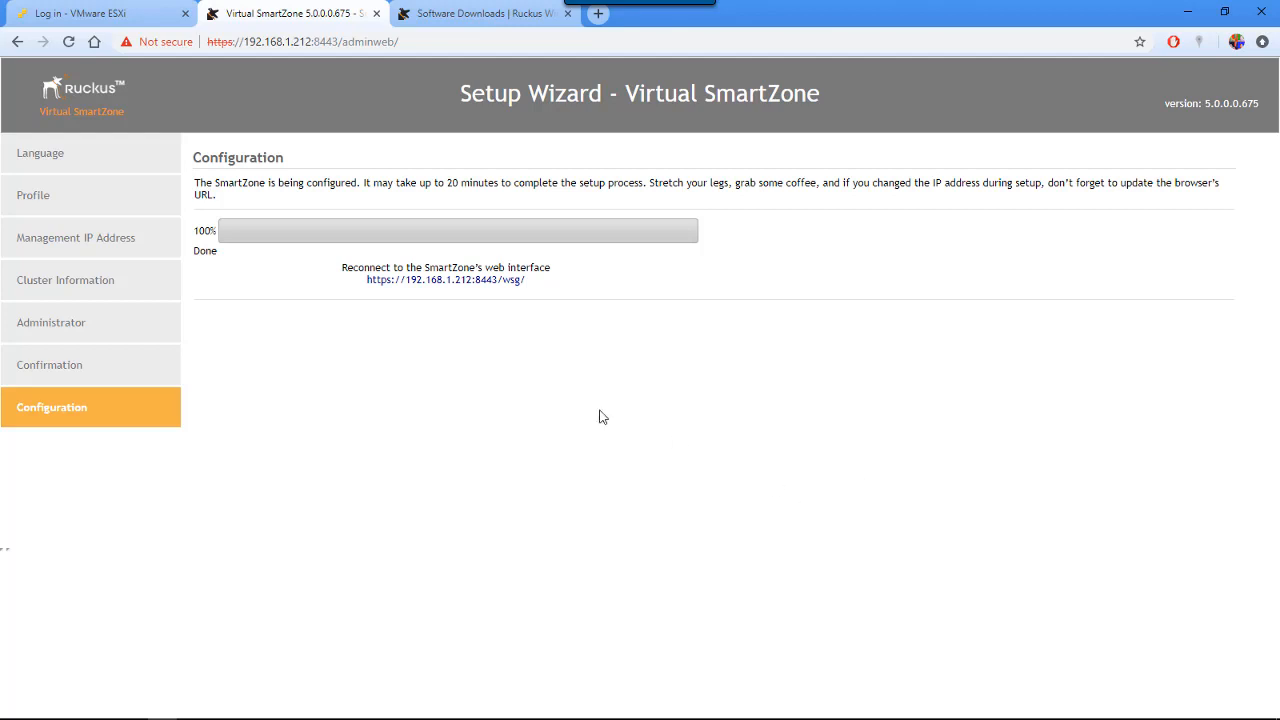
pyautogui.click(466, 286)
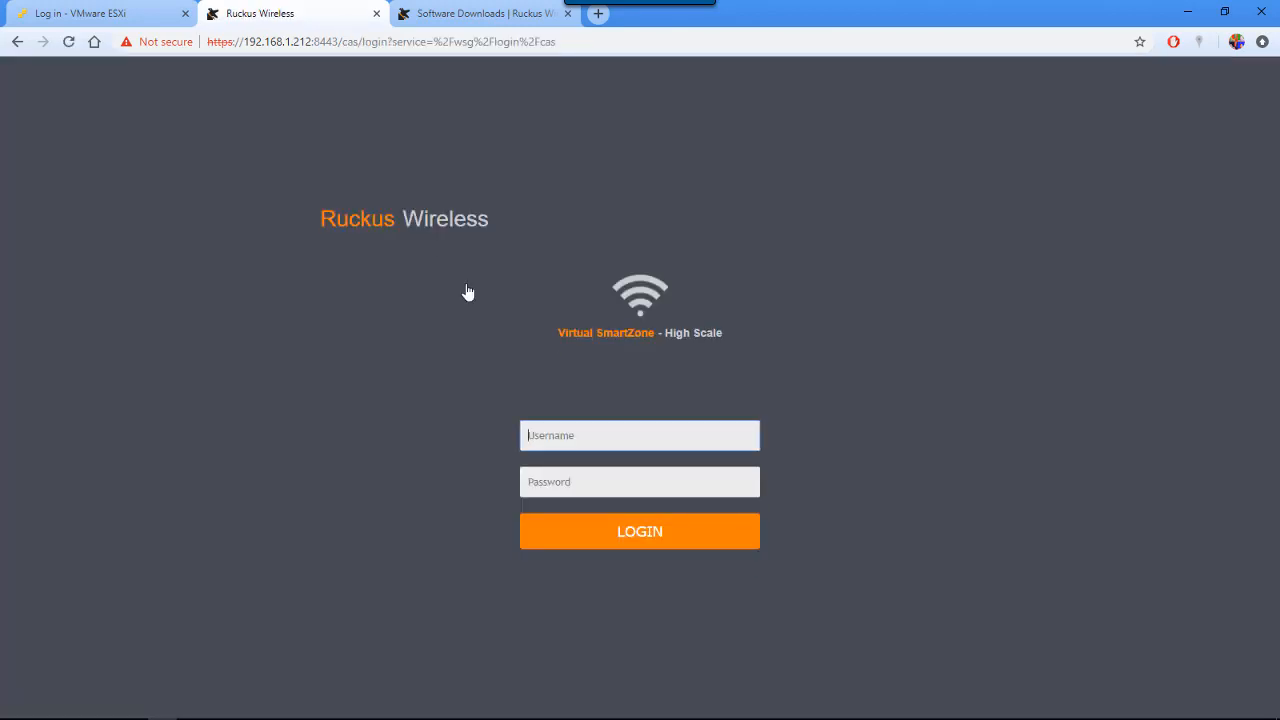